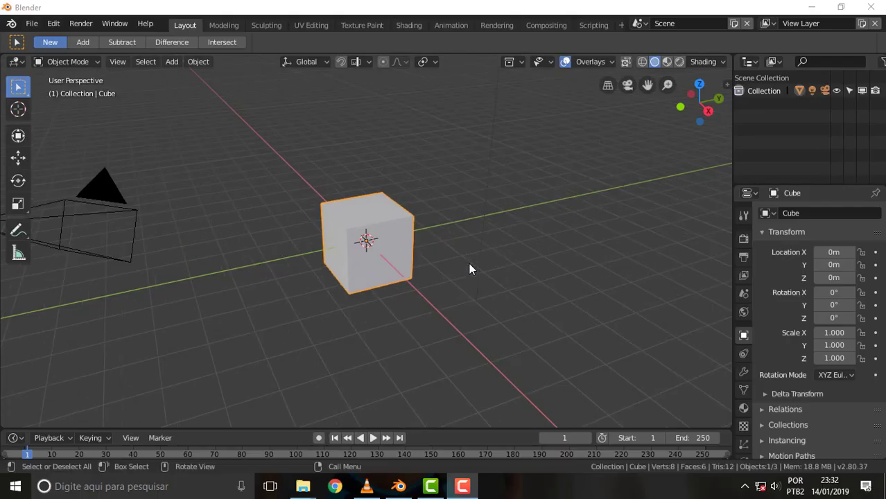
Replace the default cube with a ground plane scaled up uniformly to 7.641.
scroll(469, 264, "down", 3)
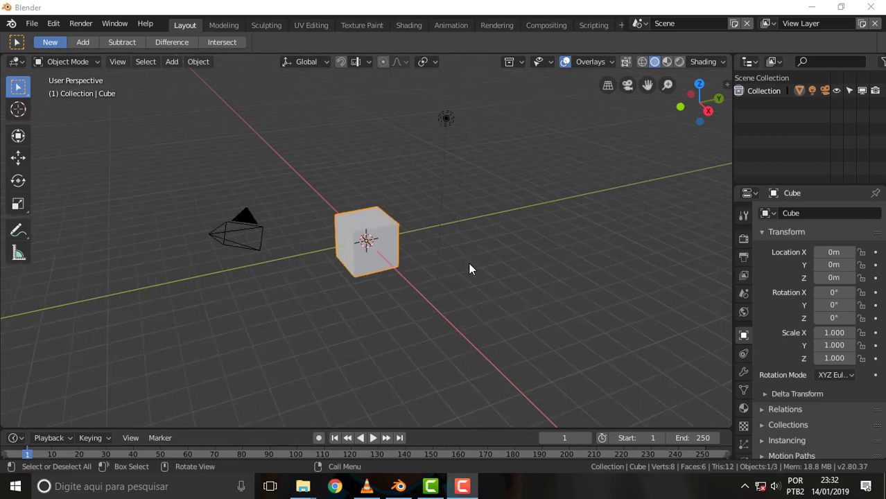
key("Delete")
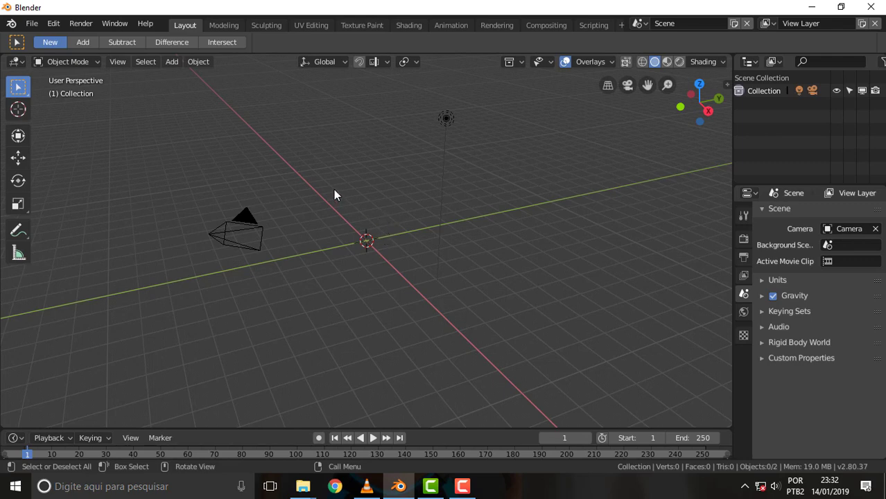
key("shift+a")
left_click(401, 189)
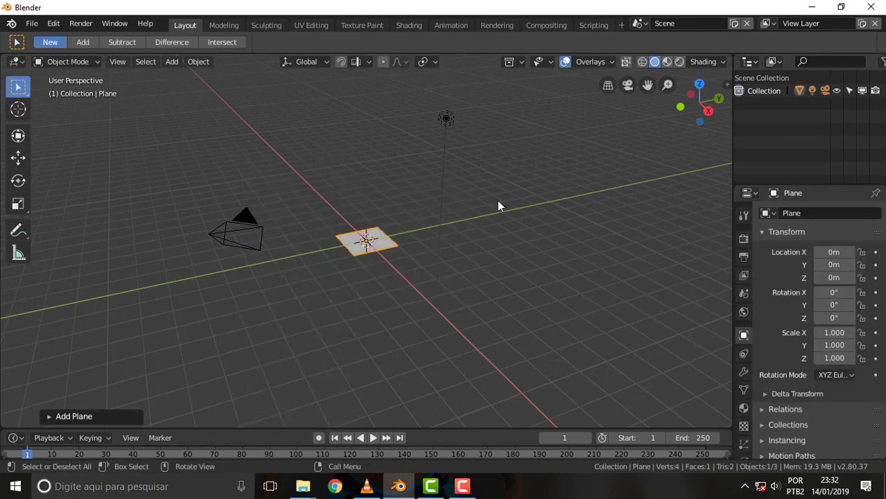
key("s")
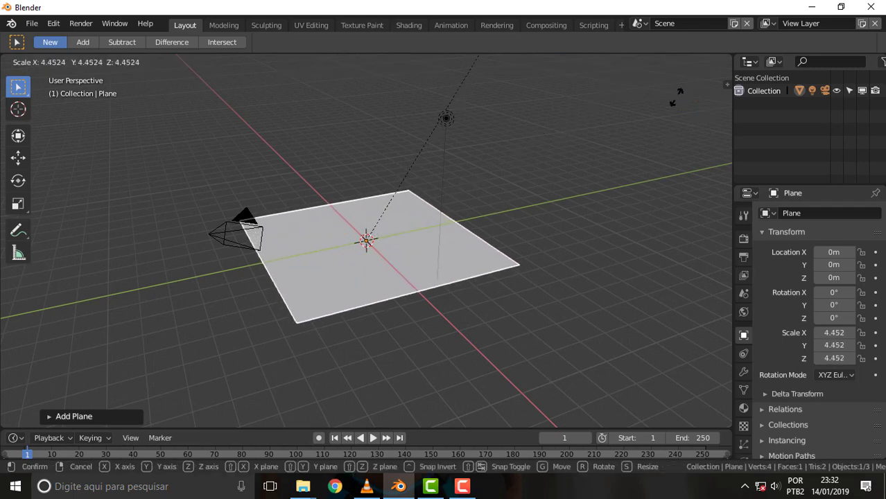
left_click(46, 410)
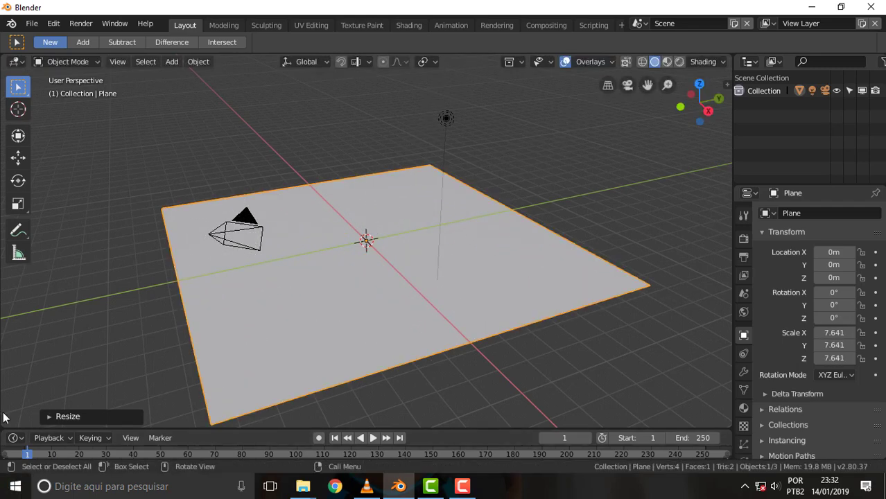
key("shift+a")
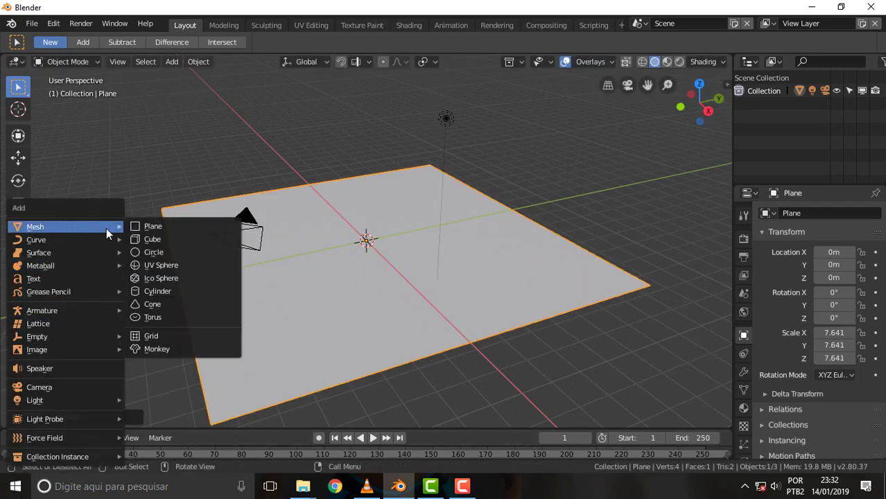
Add a torus at the centre and set its major segments to 40.
left_click(182, 309)
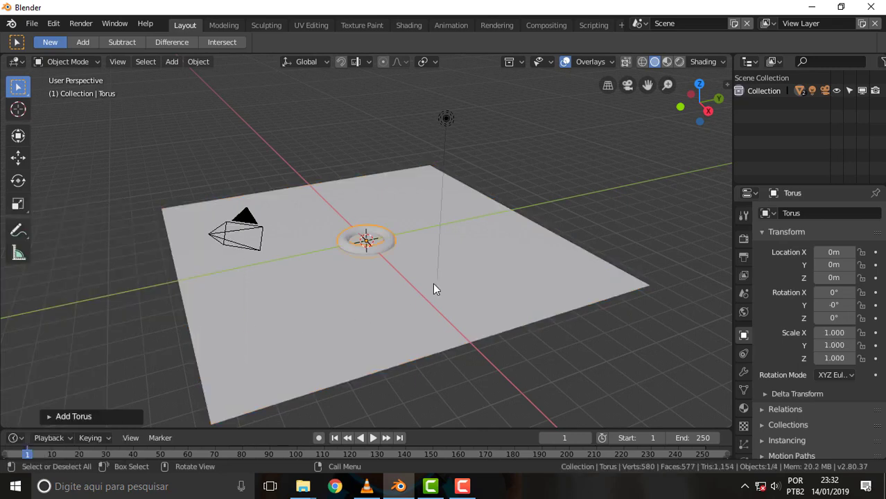
left_click(74, 417)
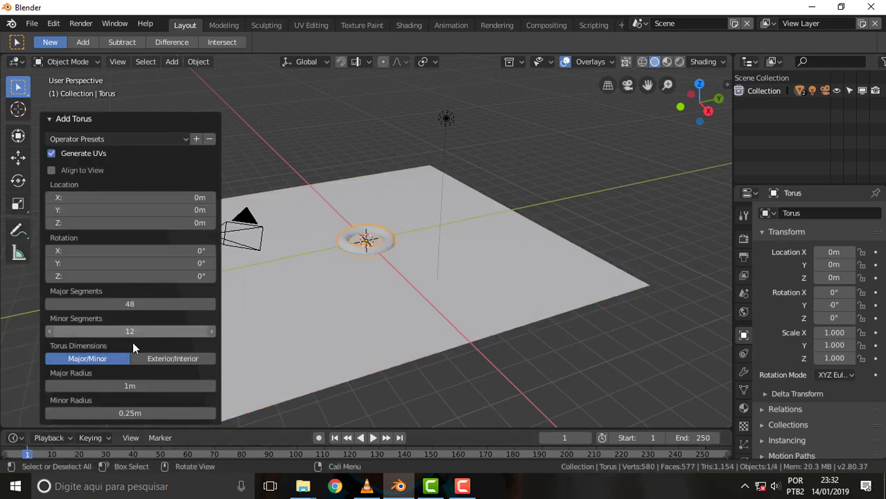
left_click(139, 304)
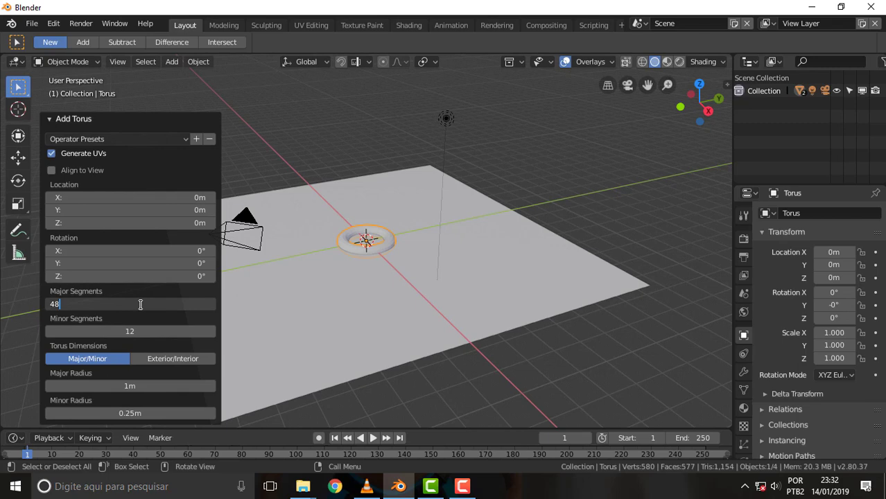
key("BackSpace")
type("0")
key("Return")
Set the torus to 20 minor segments with a 0.44m minor radius.
left_click(129, 333)
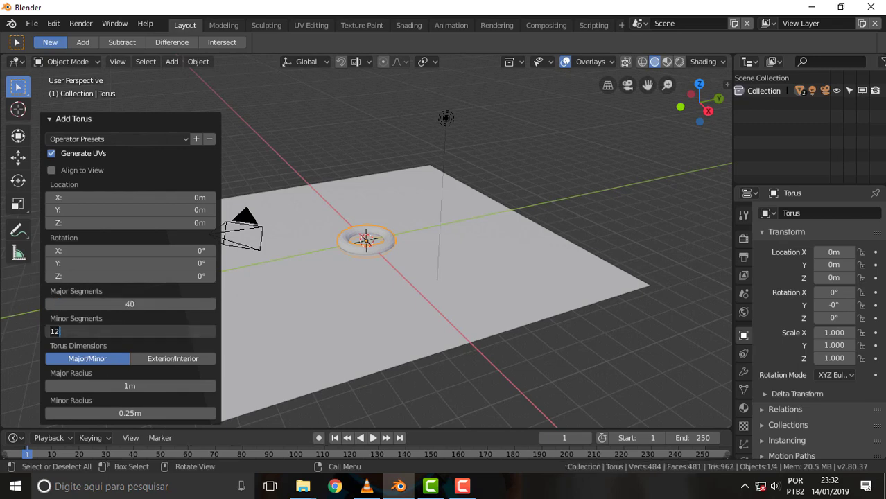
key("BackSpace")
key("BackSpace")
type("20")
key("Return")
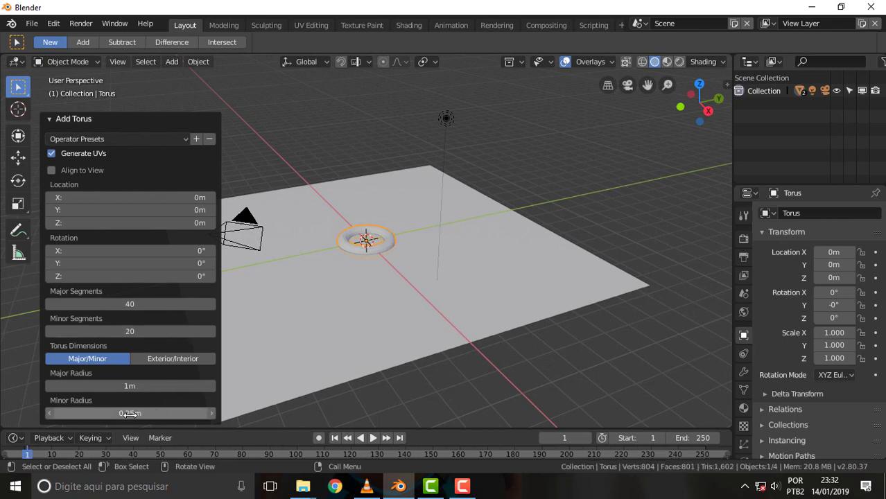
left_click_drag(130, 414, 167, 414)
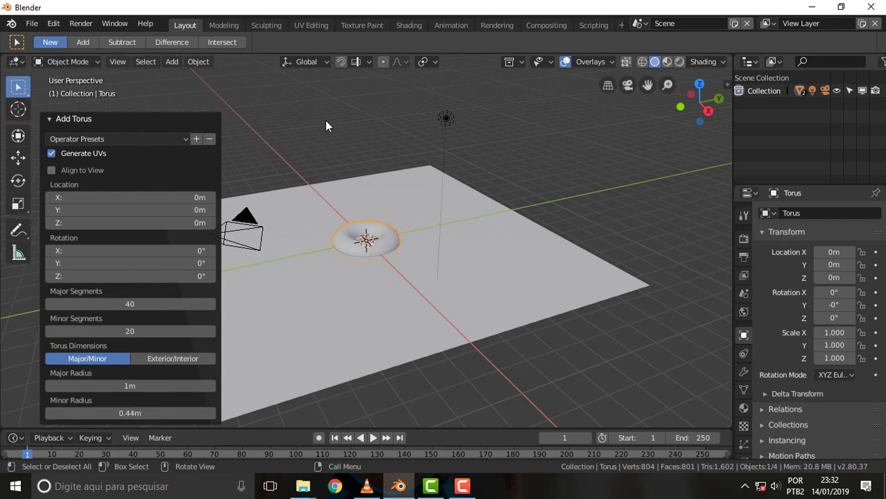
left_click(346, 143)
scroll(400, 179, "up", 4)
scroll(399, 179, "up", 3)
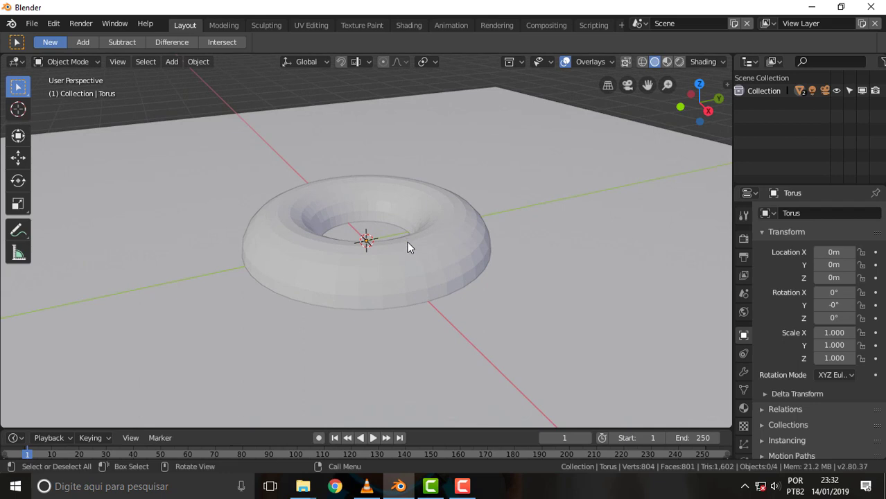
Select the ground plane, then cancel its move so it stays at the origin.
key("alt+g")
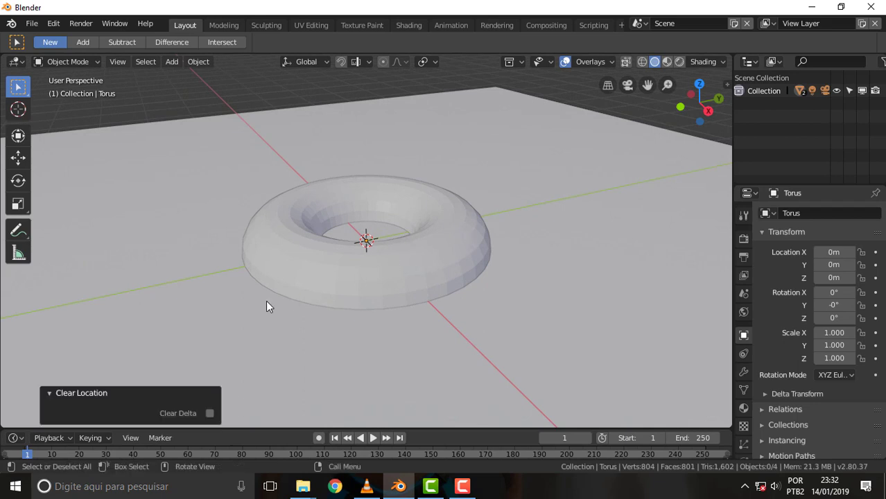
left_click(332, 312)
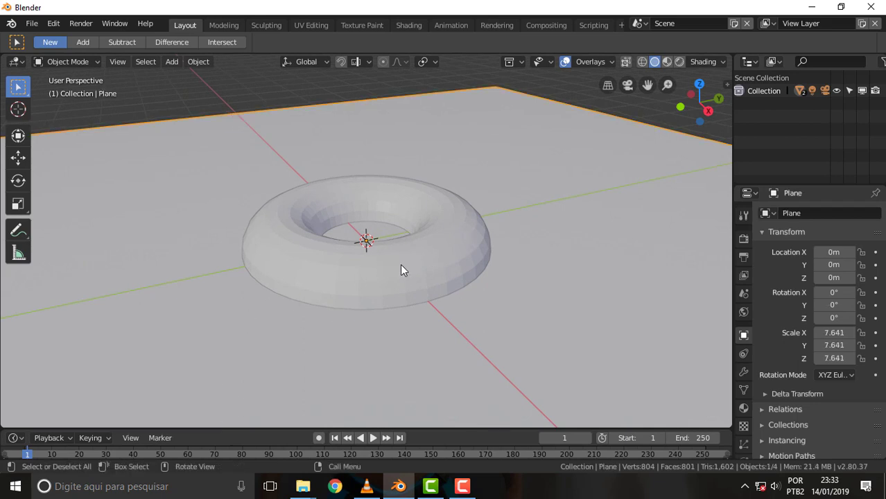
key("g")
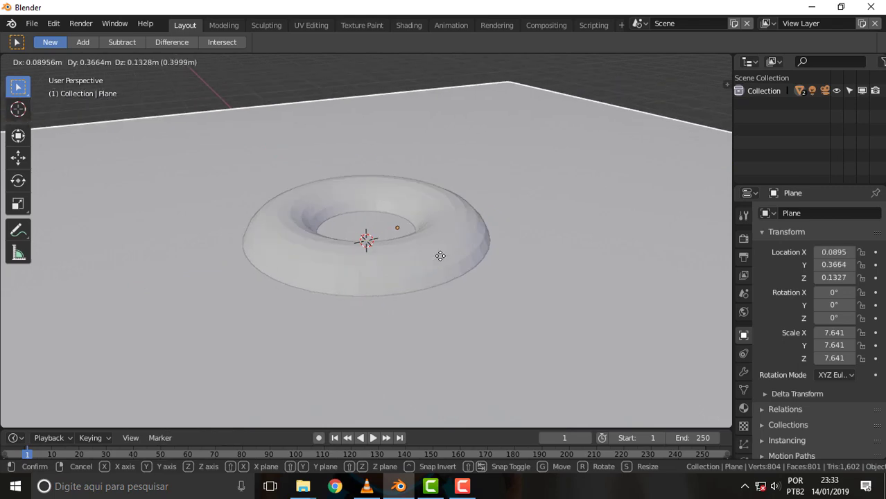
key("Escape")
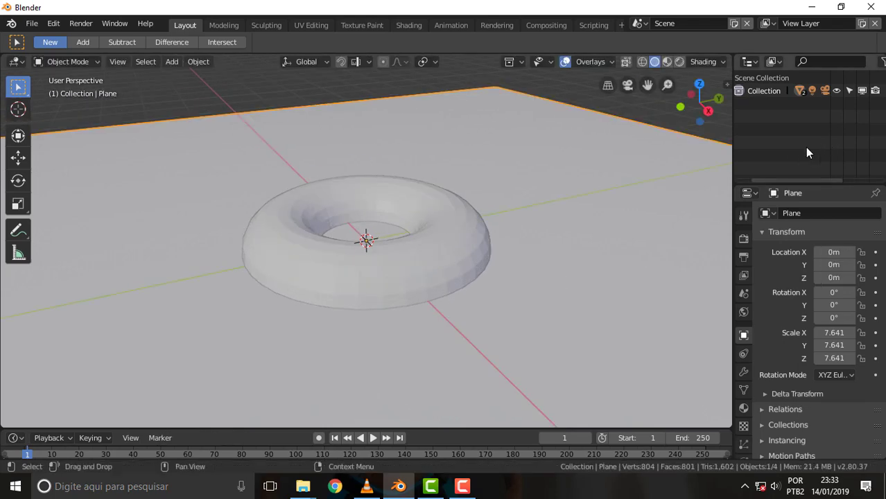
left_click(787, 146)
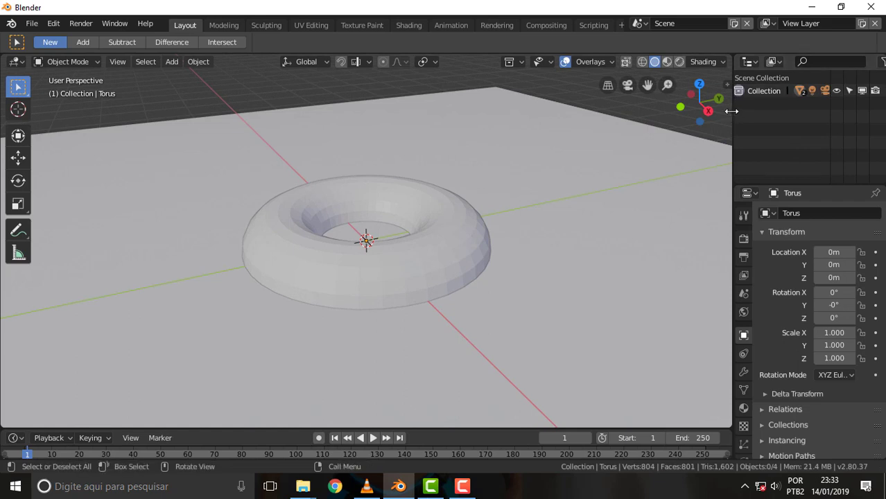
Widen the Outliner, select the Torus and raise it 0.425m along Z.
left_click_drag(733, 111, 676, 111)
left_click(696, 90)
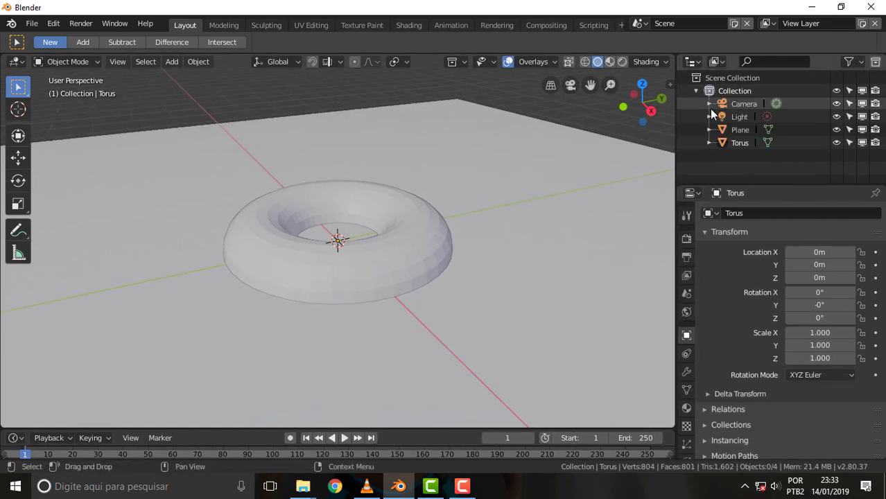
left_click(717, 144)
key("g")
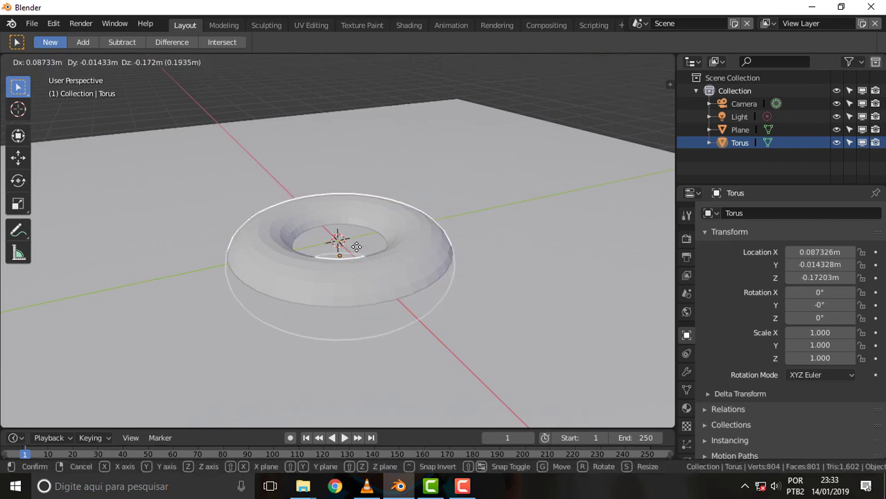
key("z")
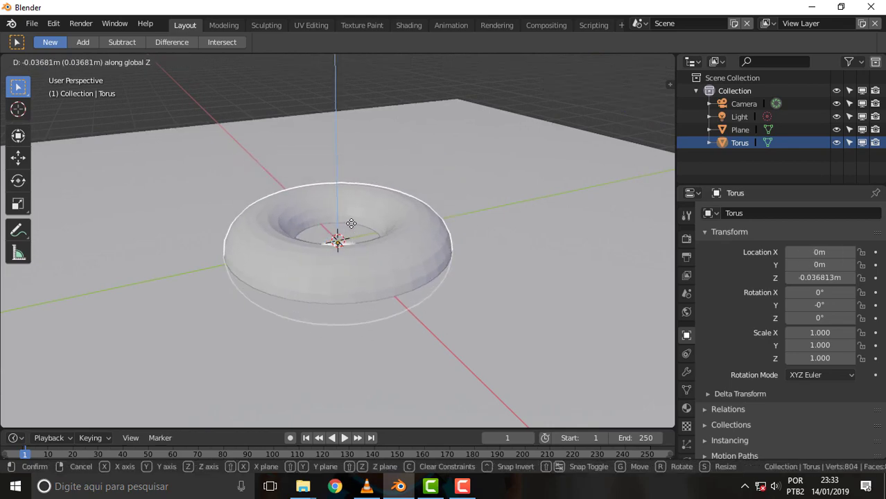
left_click(353, 209)
Switch the viewport to Rendered shading.
scroll(491, 171, "down", 4)
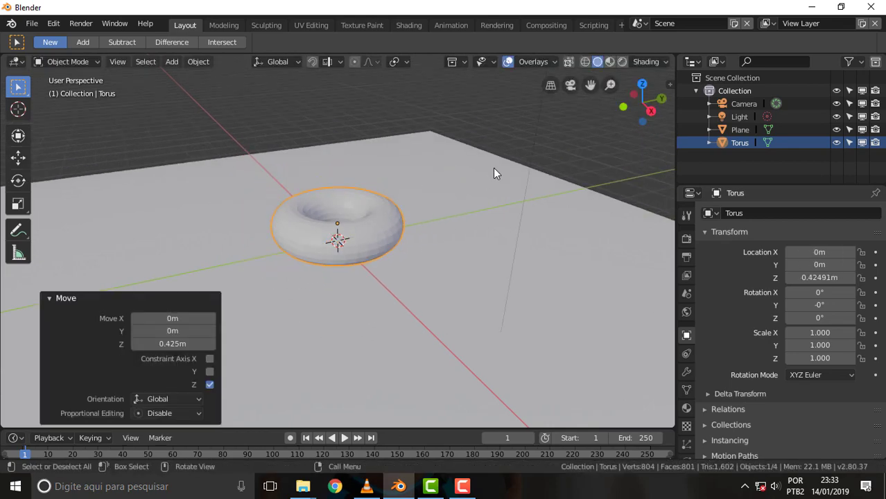
scroll(493, 172, "up", 5)
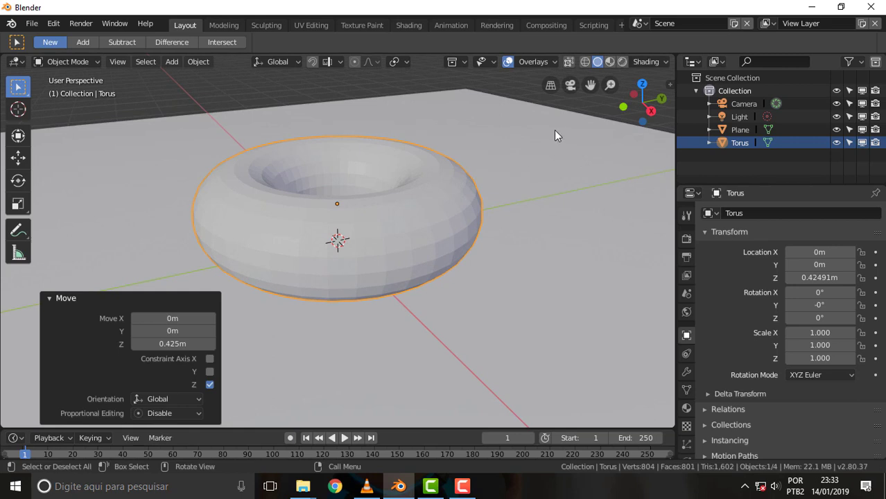
left_click(521, 91)
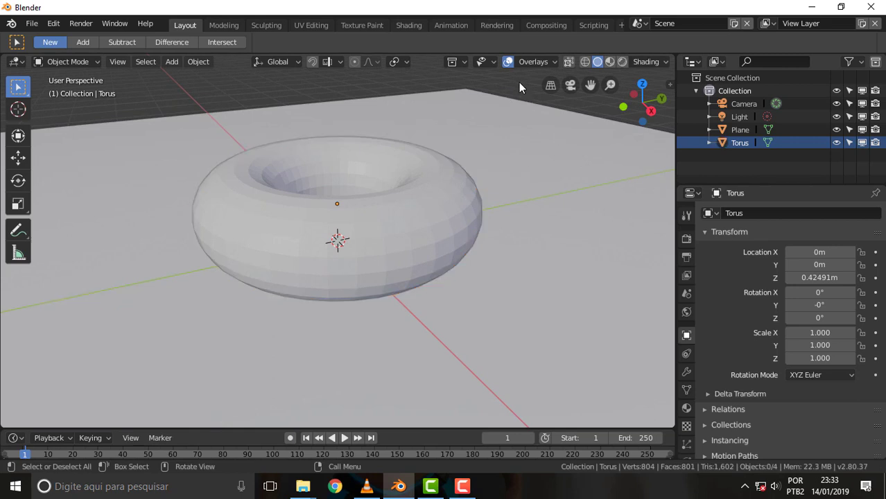
key("z")
left_click(521, 32)
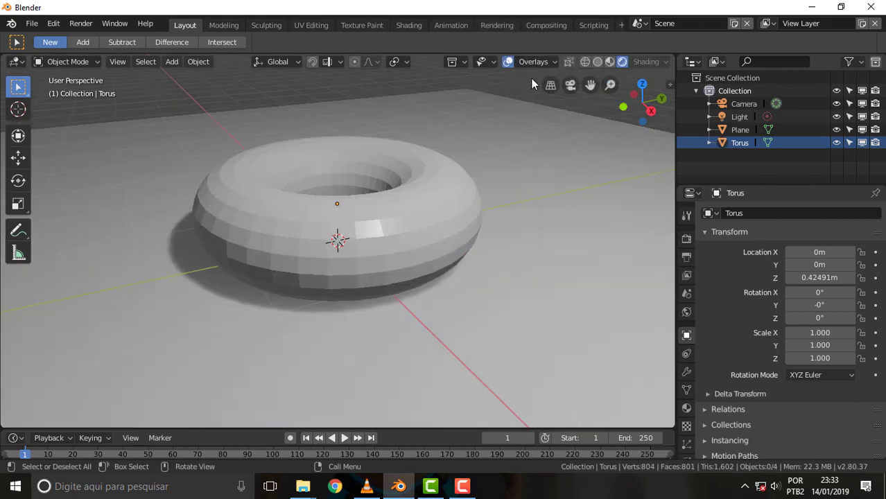
Orbit and zoom around the torus, then switch to Front Orthographic view.
mouse_move(532, 123)
middle_mouse_down()
mouse_move(365, 159)
mouse_move(268, 115)
mouse_move(195, 100)
mouse_move(452, 140)
mouse_move(642, 130)
middle_mouse_up()
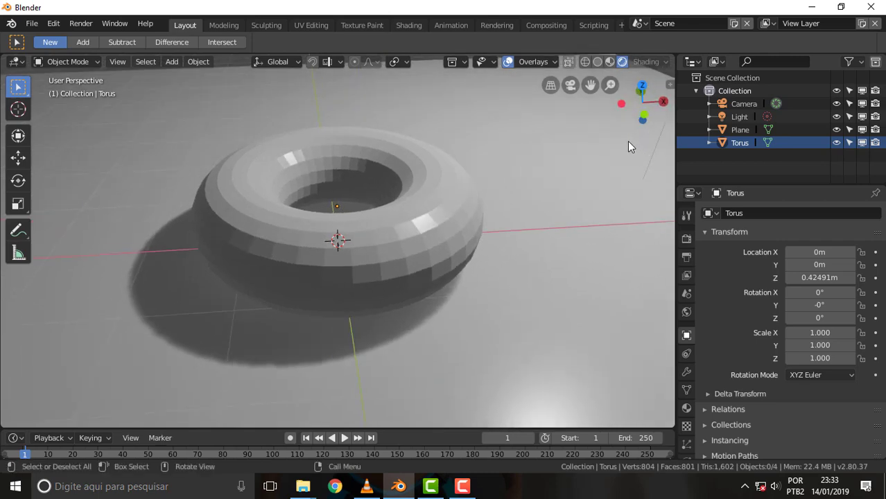
scroll(558, 139, "up", 3)
scroll(558, 141, "down", 1)
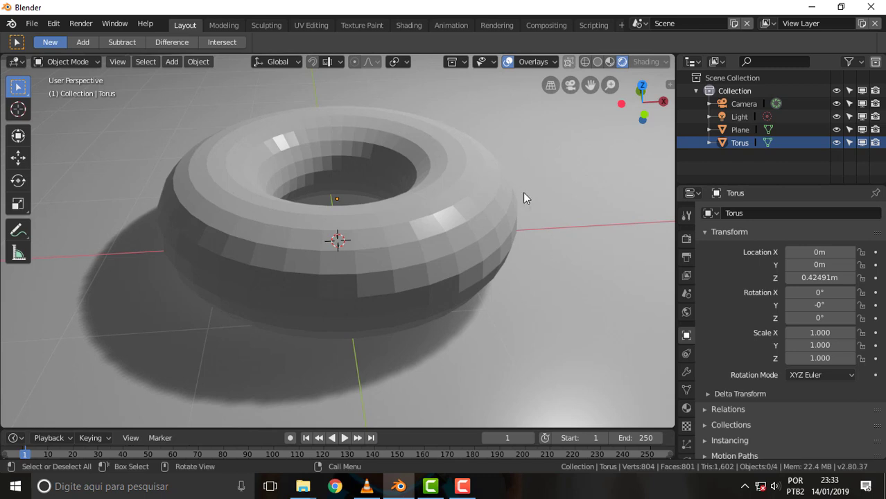
key("KP_1")
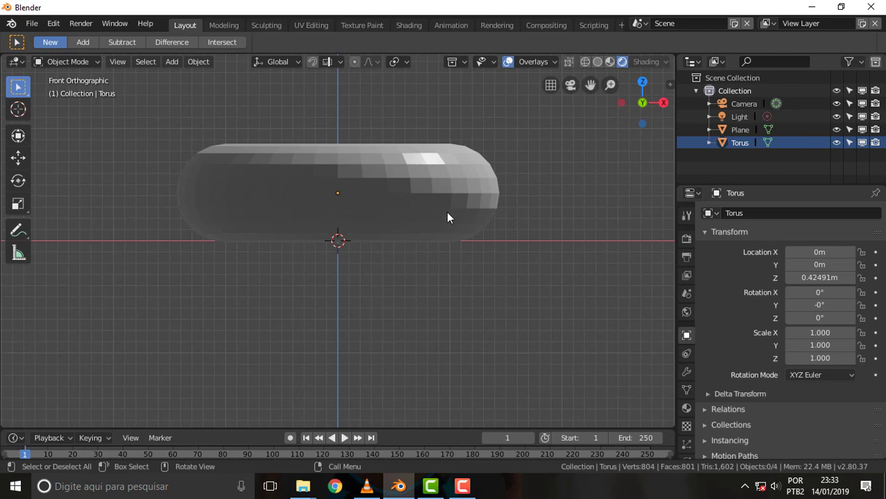
Put the torus in Edit Mode and box-select the upper half of its vertices.
left_click(68, 62)
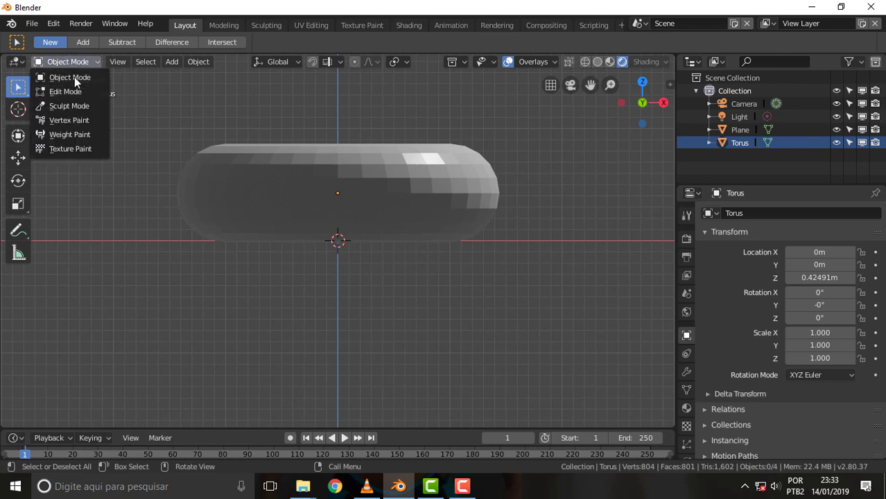
left_click(72, 92)
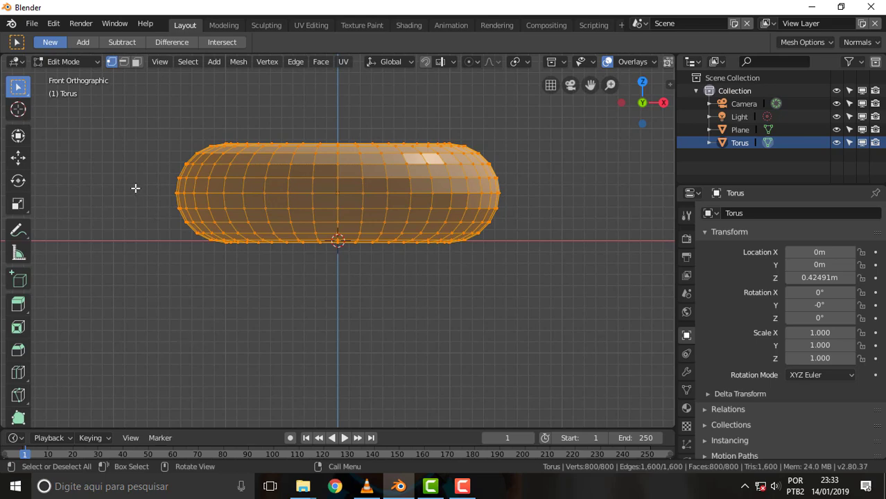
key("alt+a")
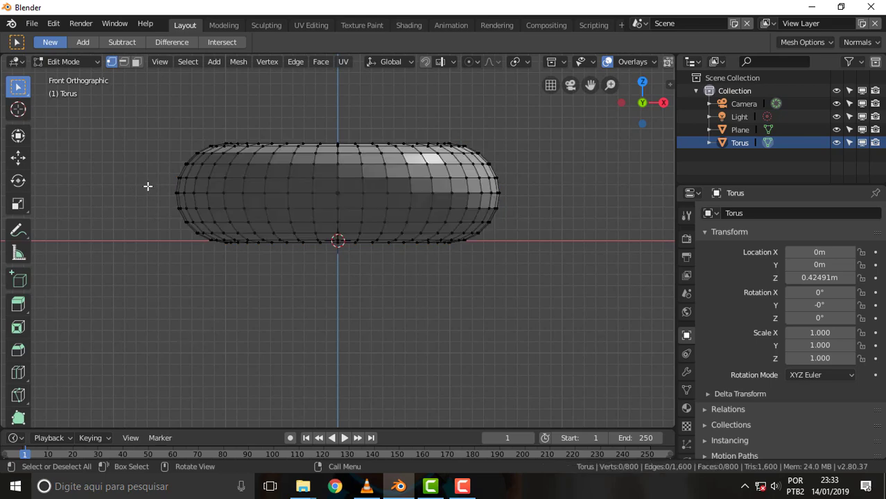
key("a")
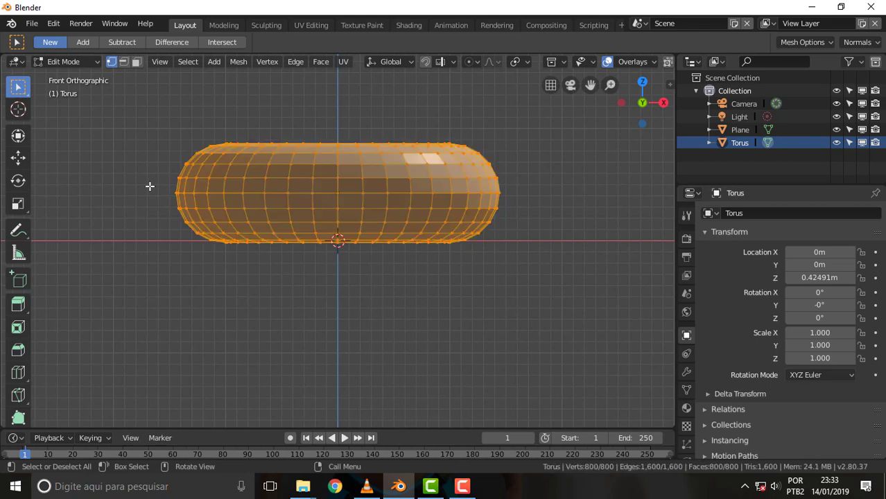
key("alt+a")
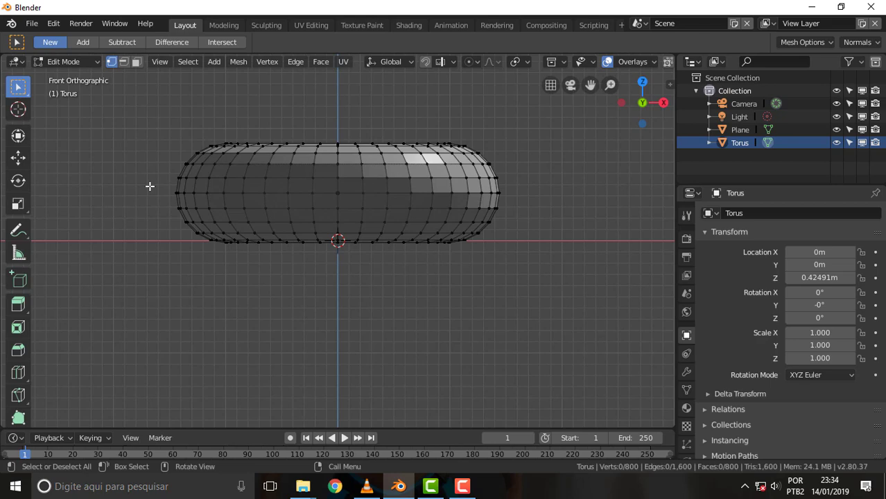
key("b")
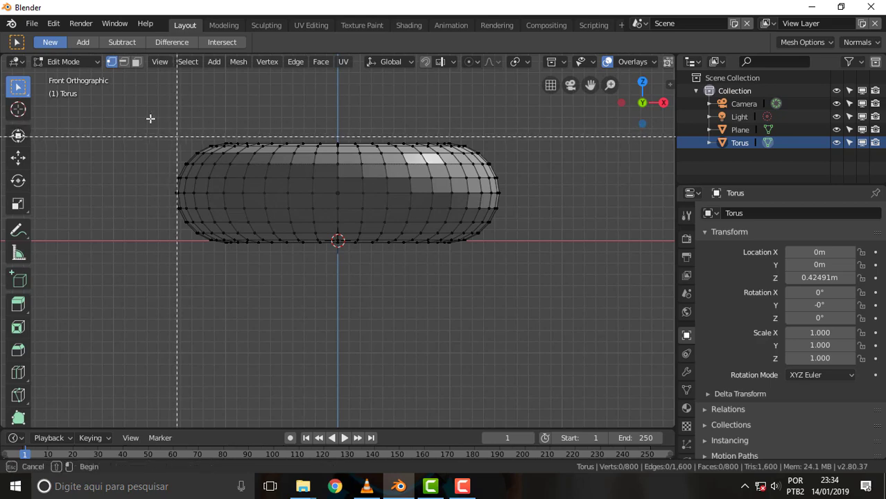
left_click_drag(143, 104, 544, 199)
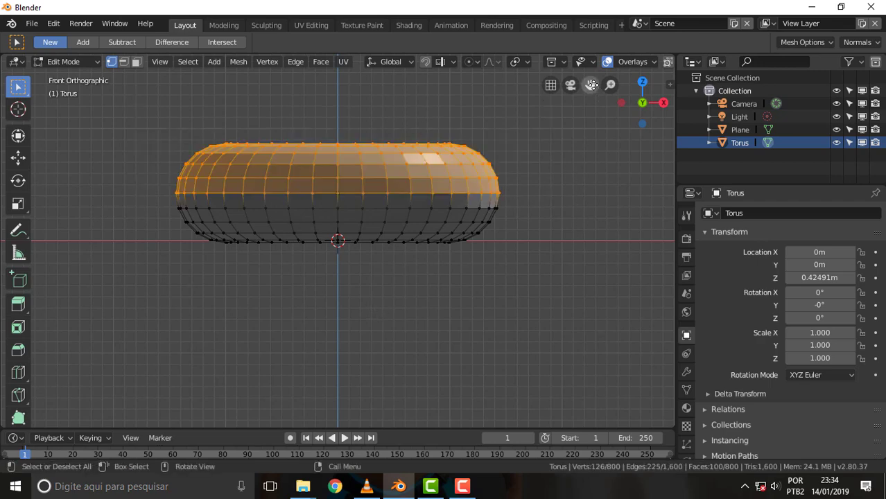
Orbit and zoom to inspect the top-half selection from above.
mouse_move(619, 101)
left_mouse_down()
mouse_move(627, 149)
mouse_move(560, 139)
left_mouse_up()
scroll(560, 138, "down", 1)
scroll(560, 138, "down", 2)
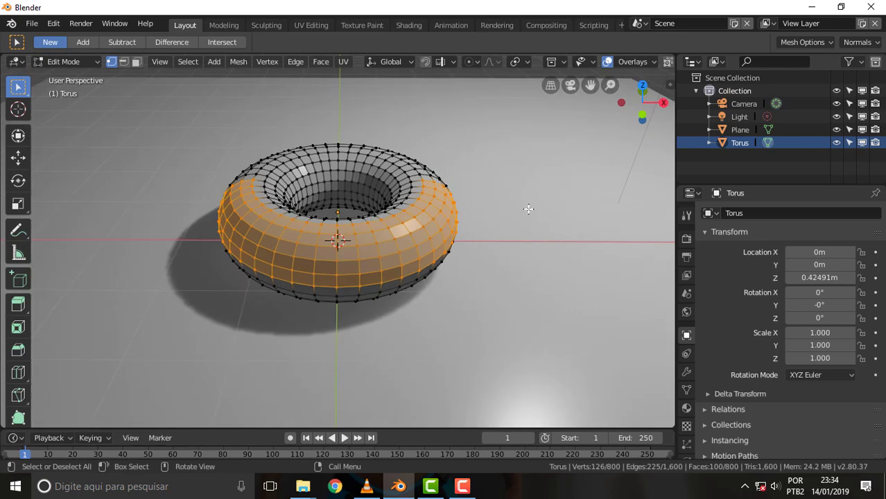
scroll(528, 208, "up", 2)
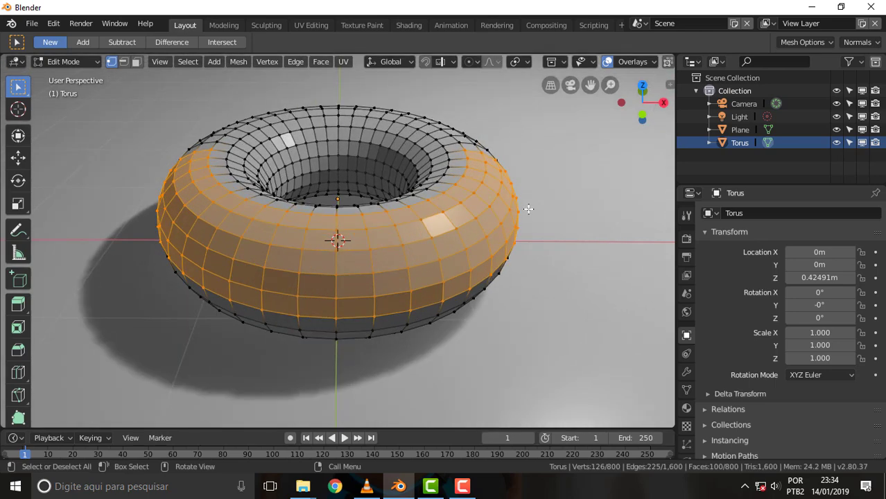
scroll(528, 208, "up", 1)
scroll(528, 208, "down", 1)
left_click(189, 63)
Select the whole torus mesh and delete it with X, leaving a lone vertex.
key("a")
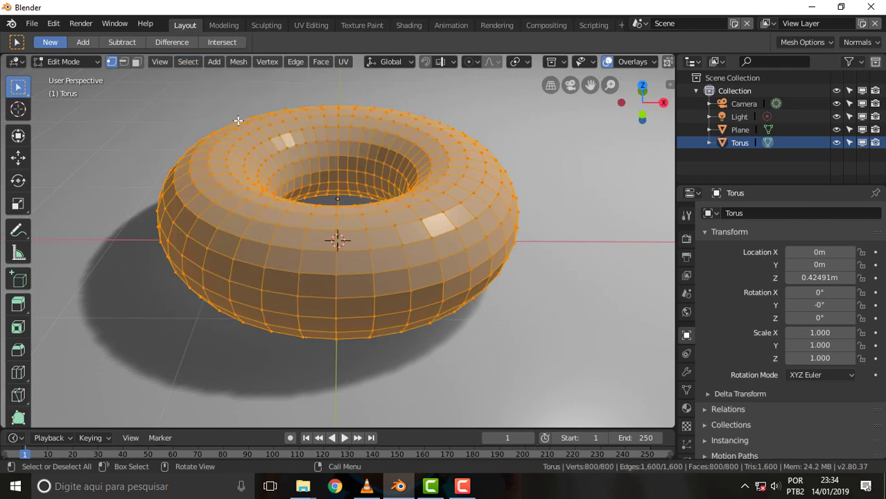
key("alt+a")
key("a")
key("x")
left_click(187, 92)
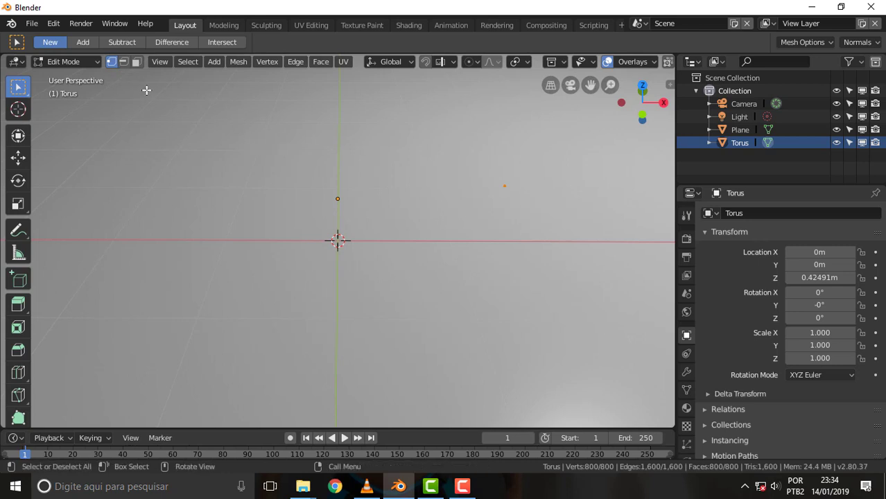
Select all 800 vertices again via Select > All.
left_click(153, 112)
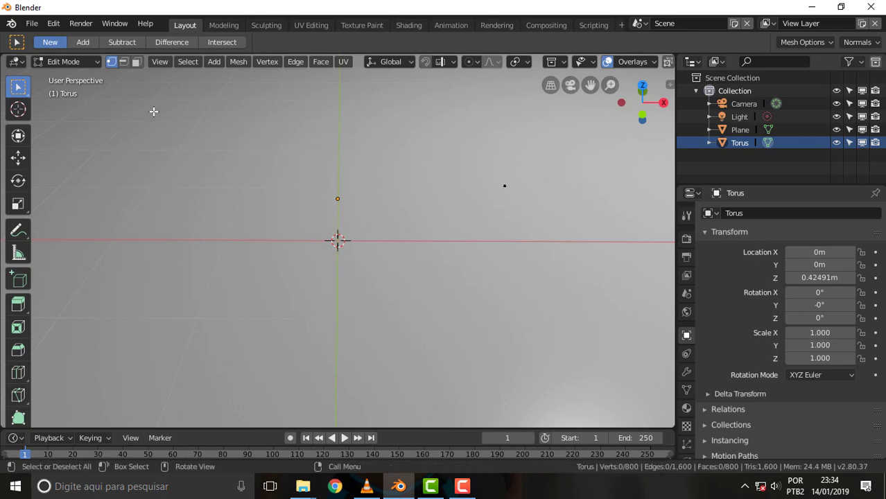
left_click(185, 61)
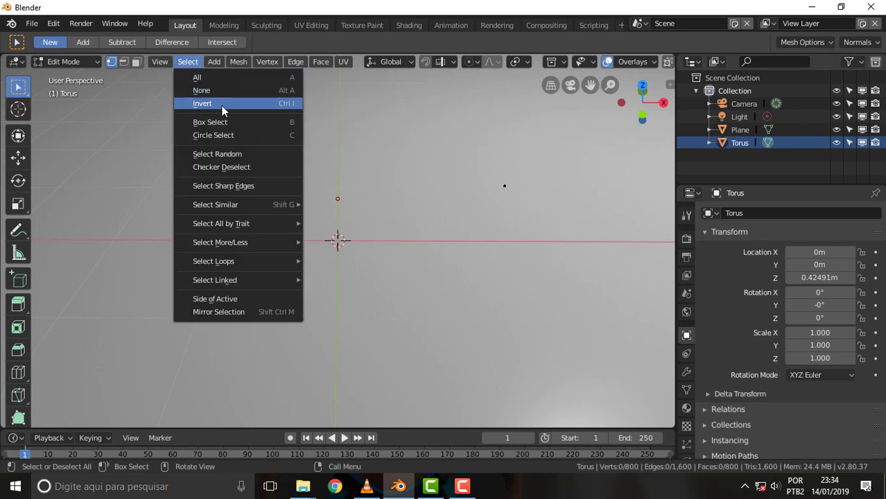
left_click(194, 78)
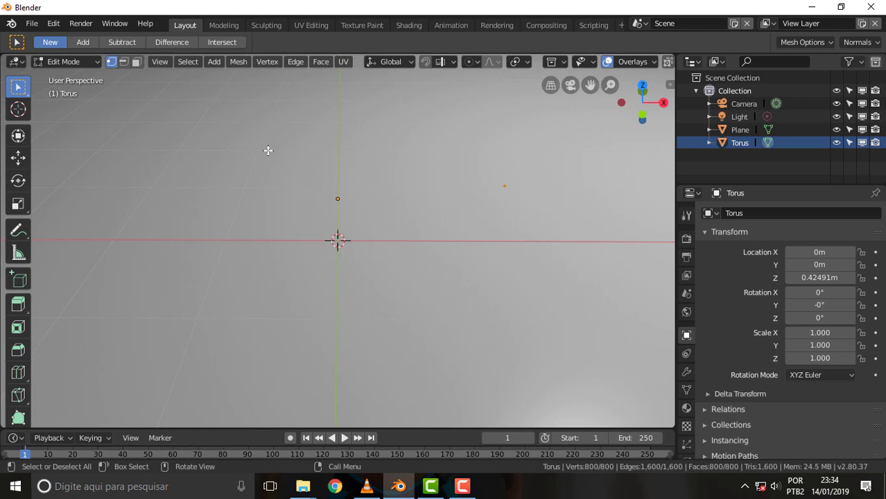
Deselect all, pick the torus mesh data in the Outliner and invert the selection.
key("alt+a")
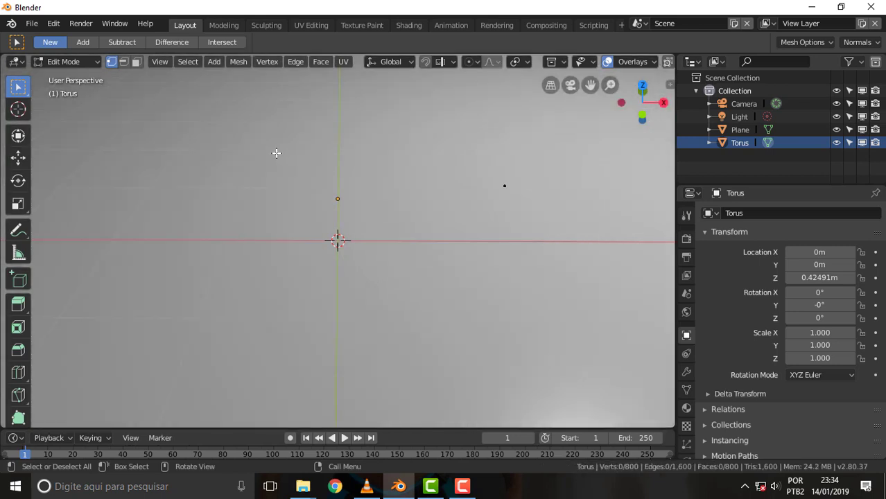
left_click(709, 142)
left_click(714, 155)
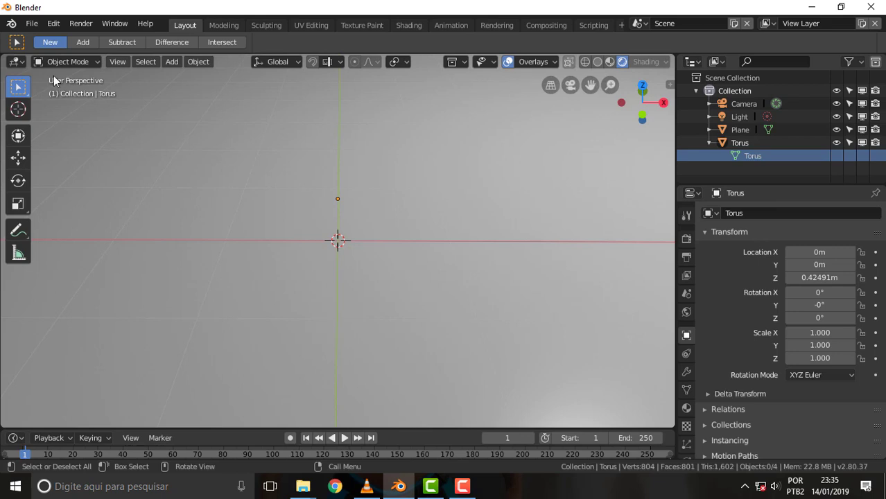
left_click(119, 64)
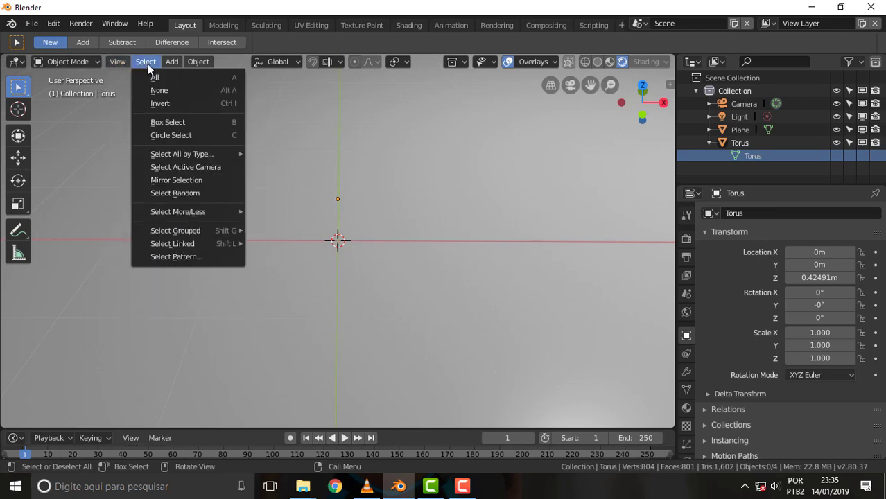
left_click(182, 108)
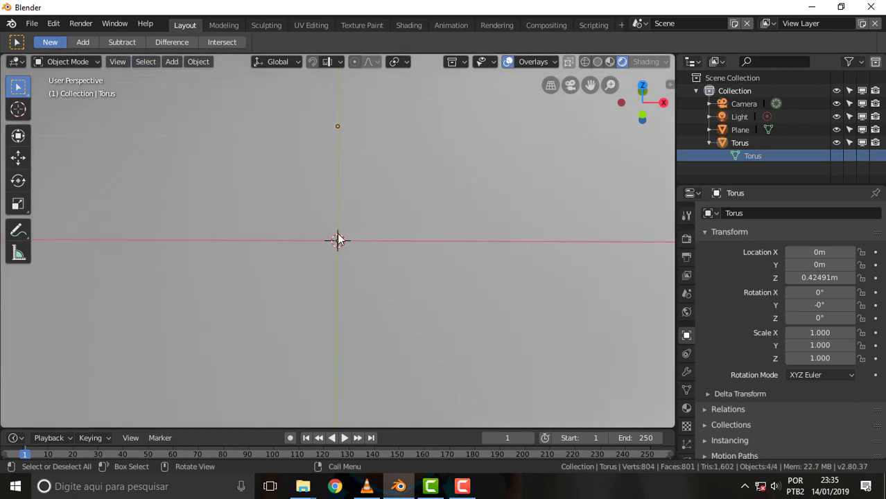
Toggle between Edit and Object Mode, ending with no vertices selected.
key("Tab")
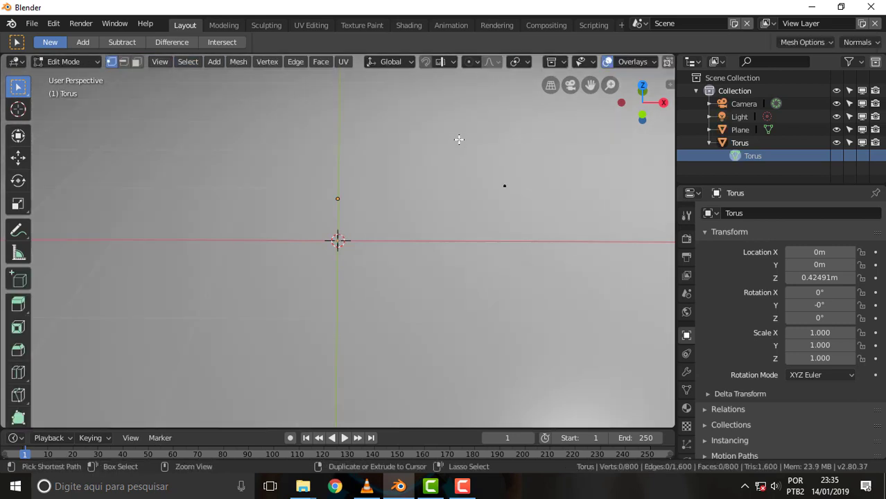
key("a")
left_click(65, 66)
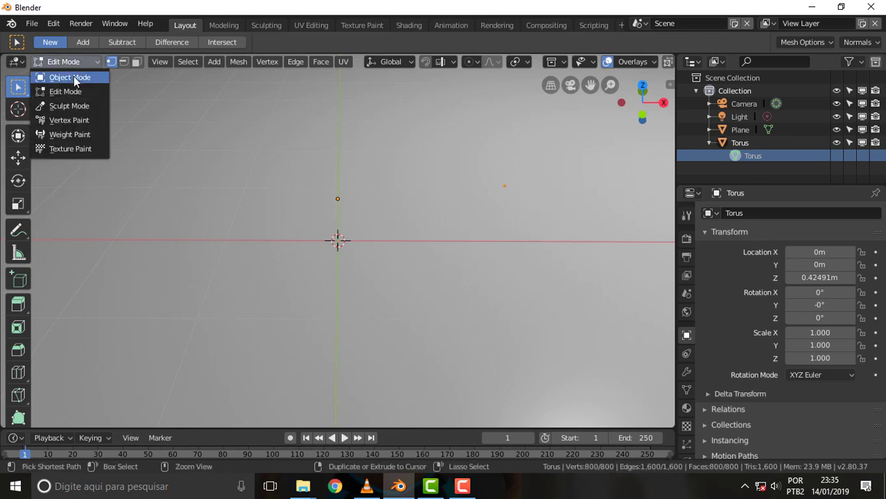
left_click(73, 76)
key("Tab")
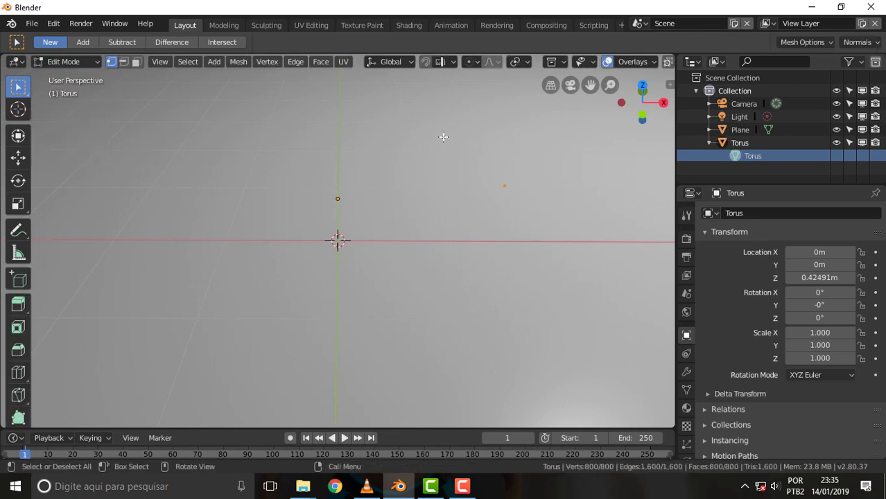
key("alt+a")
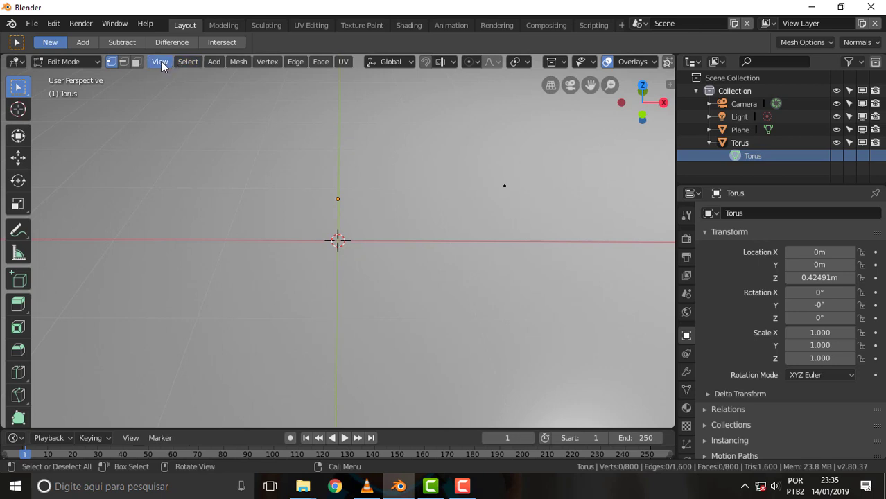
Change options in the View menu and click in the viewport.
left_click(162, 64)
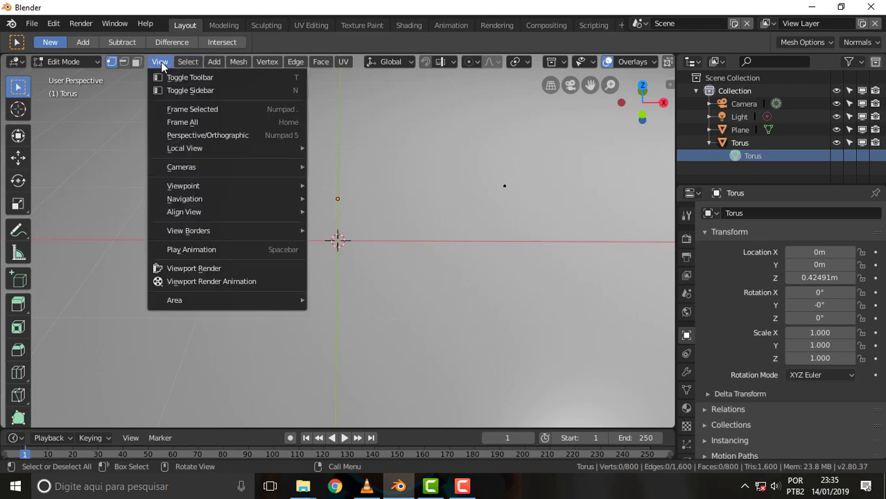
left_click(462, 488)
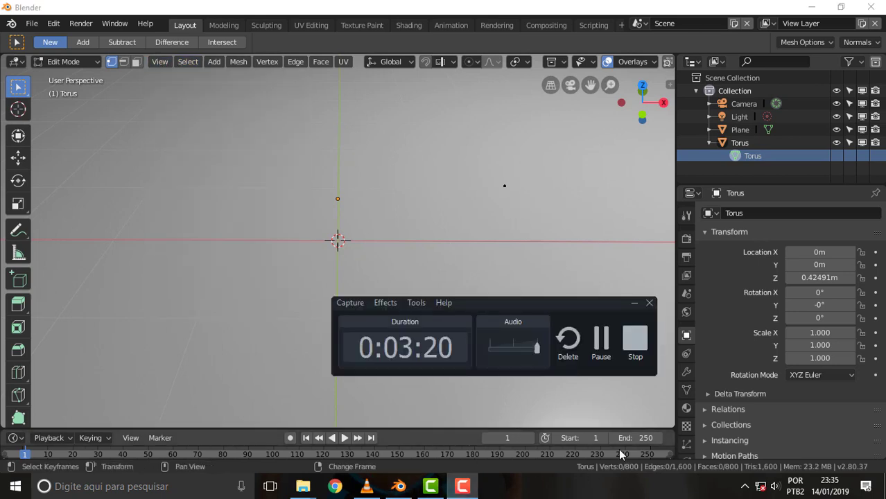
left_click(624, 350)
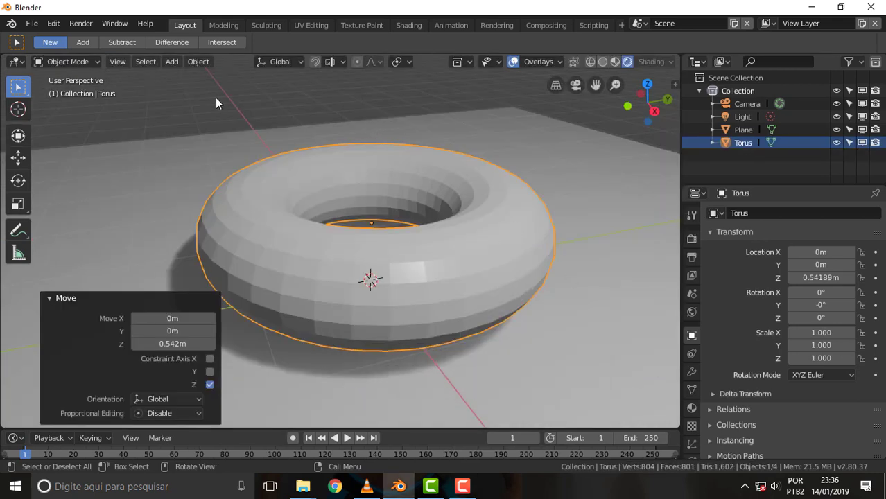
Re-enter Edit Mode on the torus and box-select all 800 vertices in front view.
left_click(216, 99)
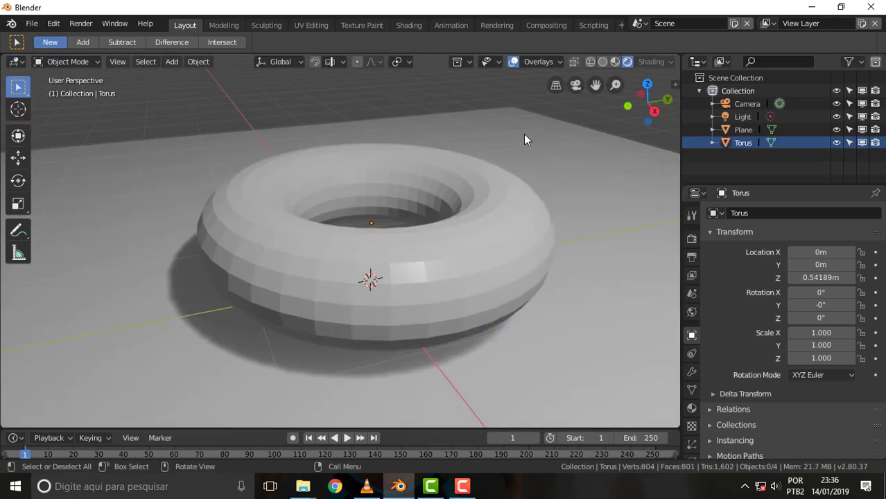
scroll(489, 104, "up", 2)
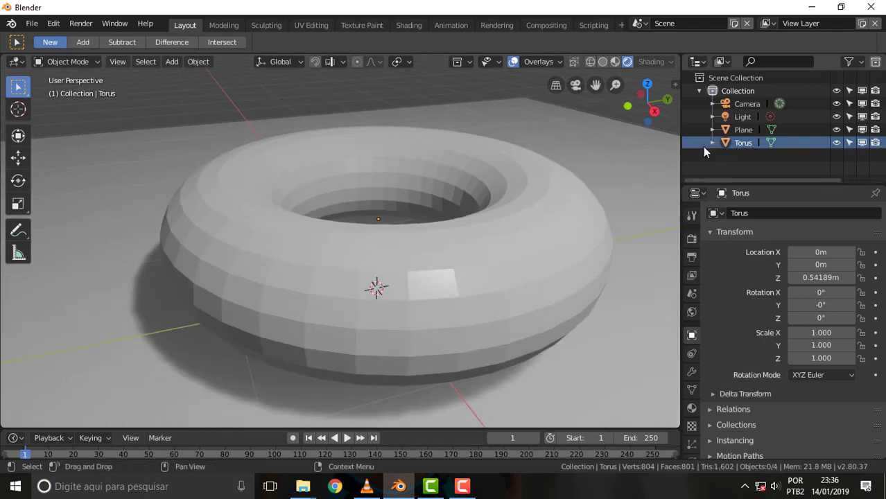
left_click(67, 63)
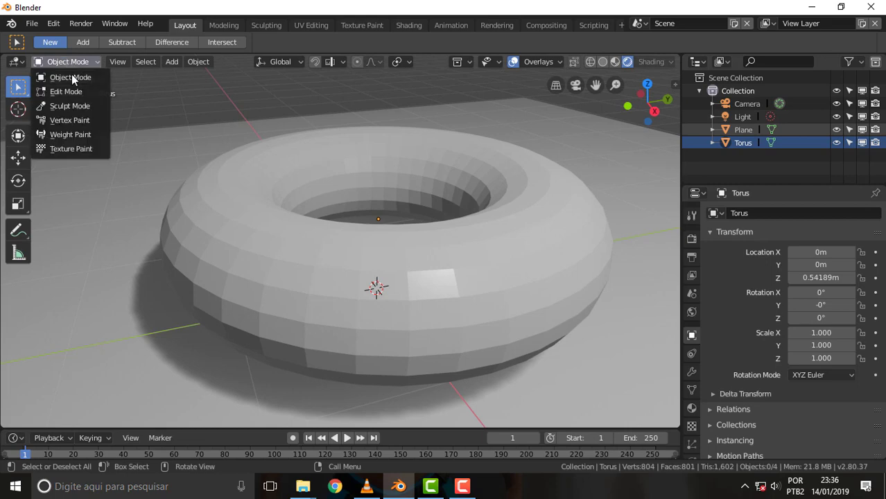
left_click(71, 89)
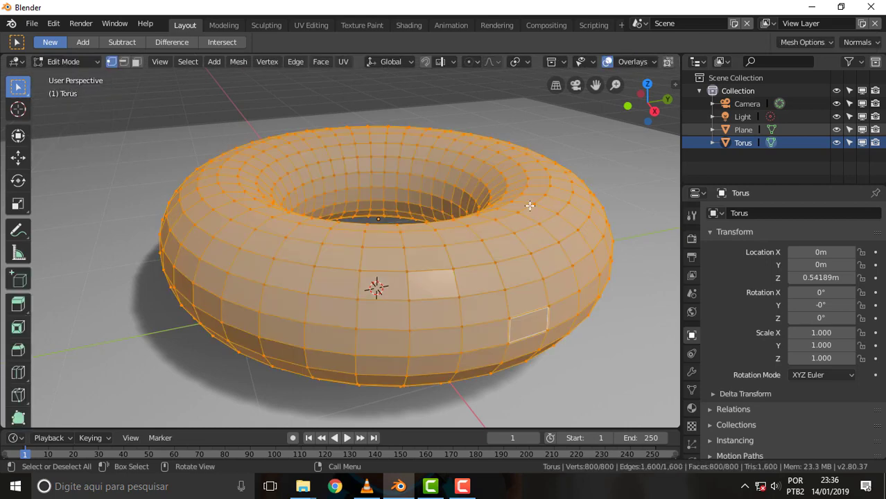
key("KP_1")
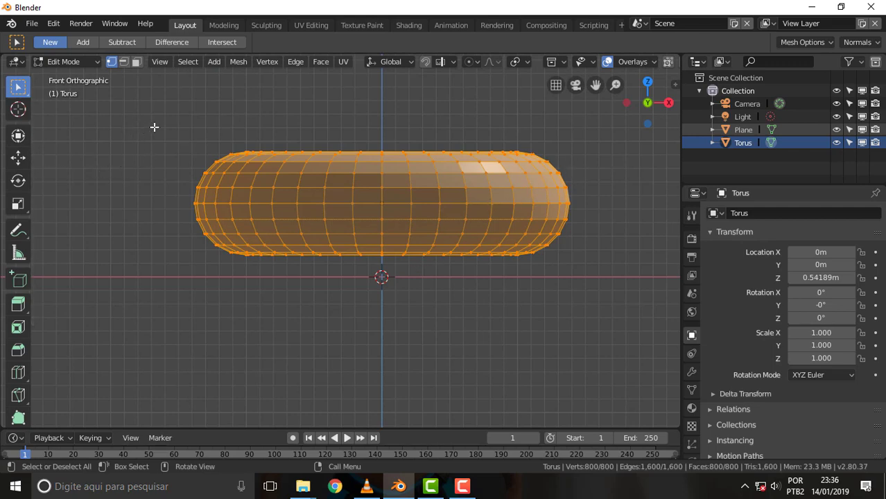
left_click_drag(138, 114, 600, 207)
Box-select the torus's top half, then brush-add the inner top faces for 240 vertices.
key("alt+a")
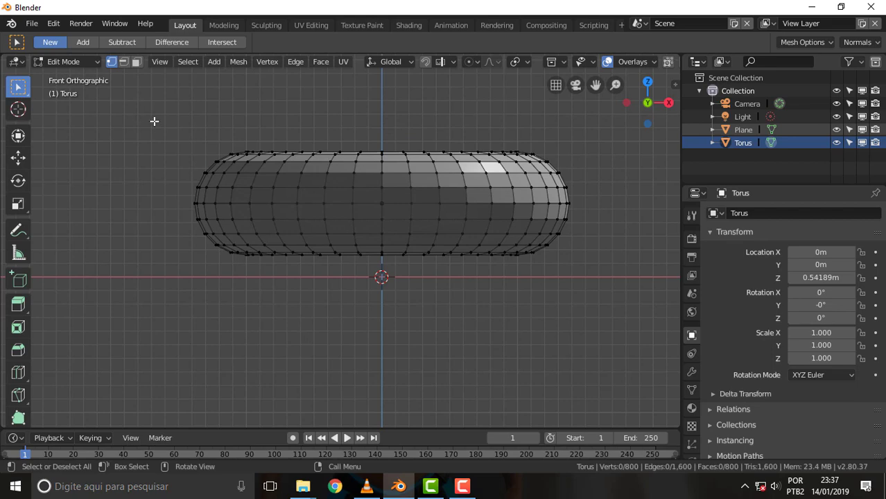
mouse_move(138, 112)
left_mouse_down()
mouse_move(559, 210)
mouse_move(603, 207)
left_mouse_up()
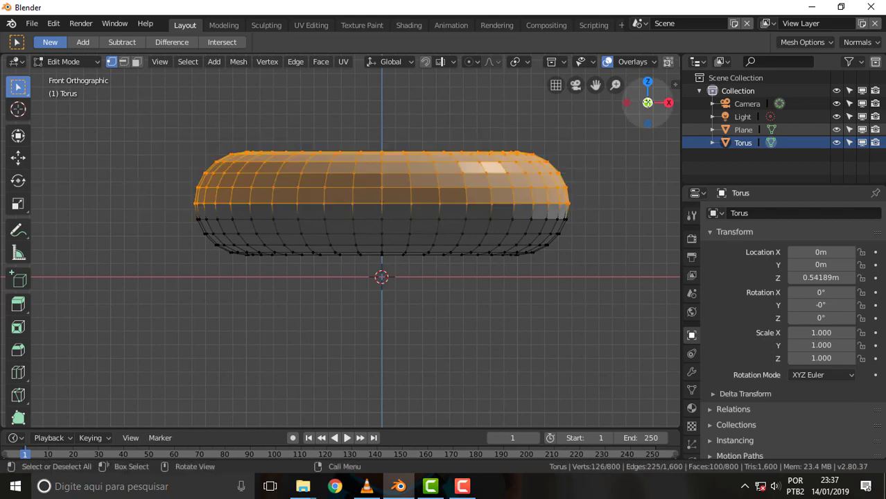
left_click_drag(647, 104, 655, 162)
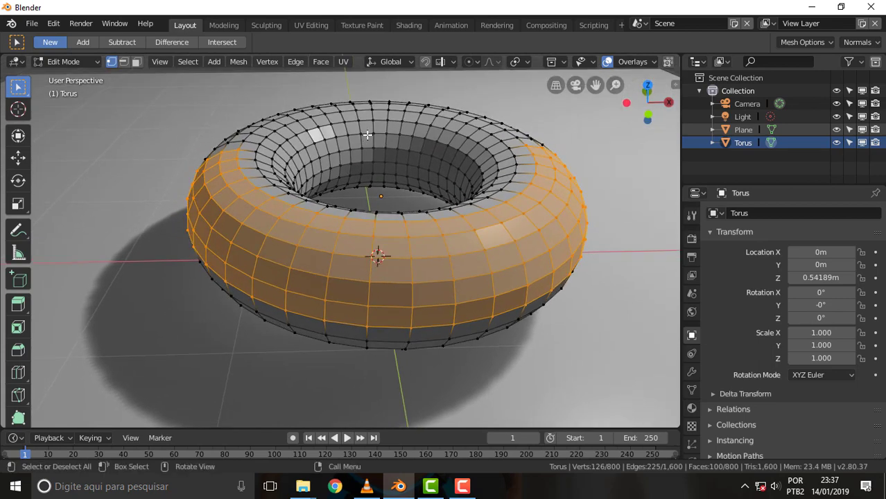
key("c")
mouse_move(371, 128)
left_mouse_down()
mouse_move(390, 147)
mouse_move(439, 138)
left_mouse_up()
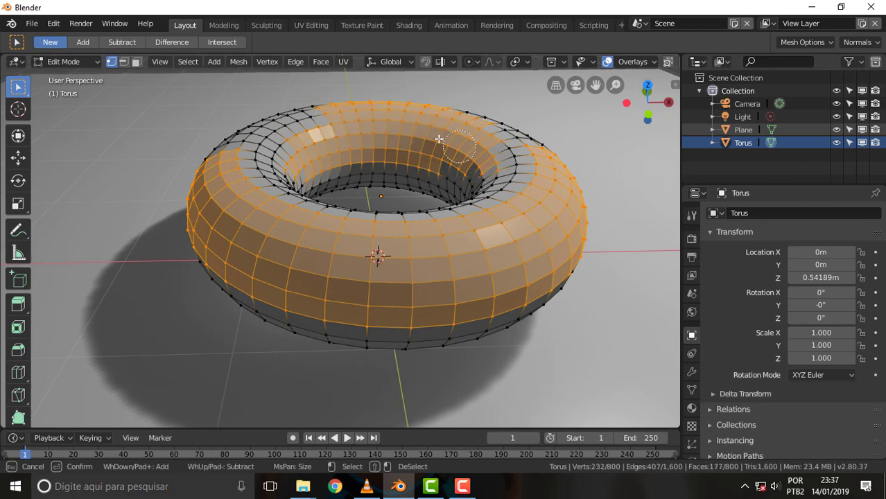
left_click_drag(439, 138, 471, 140)
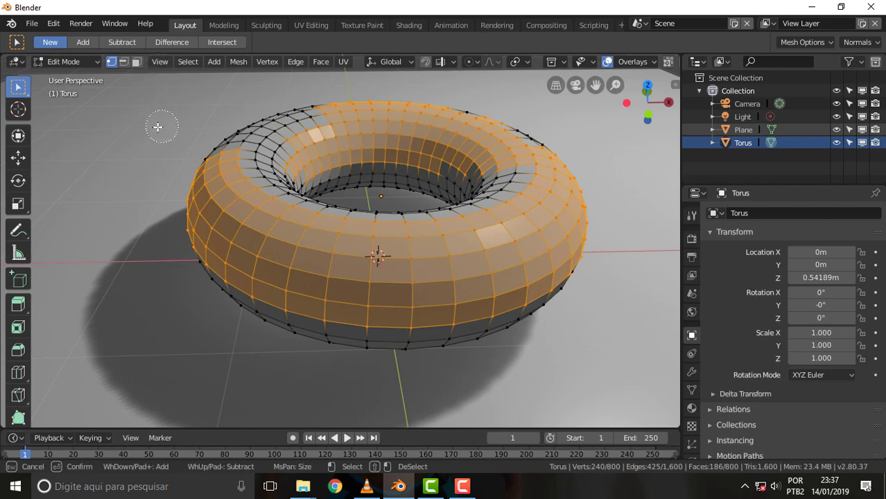
key("Escape")
Circle Select to trim the selection to 147 vertices on the upper outer ring.
left_click(160, 61)
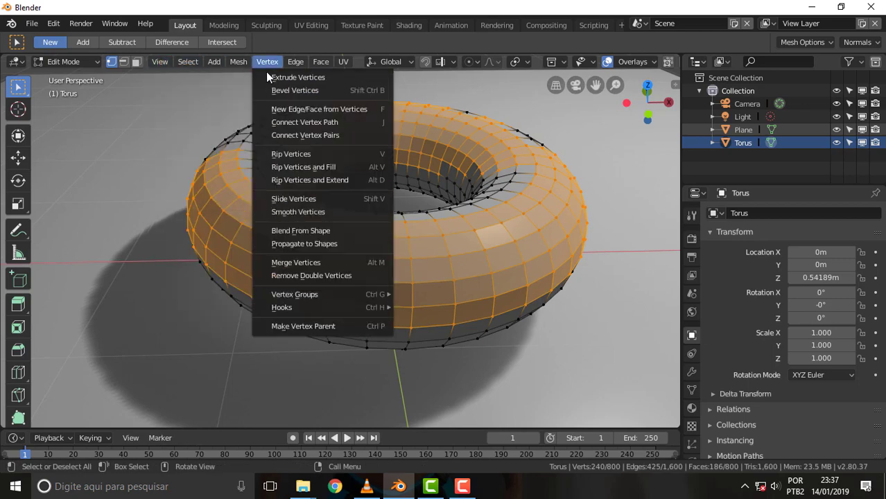
left_click(190, 63)
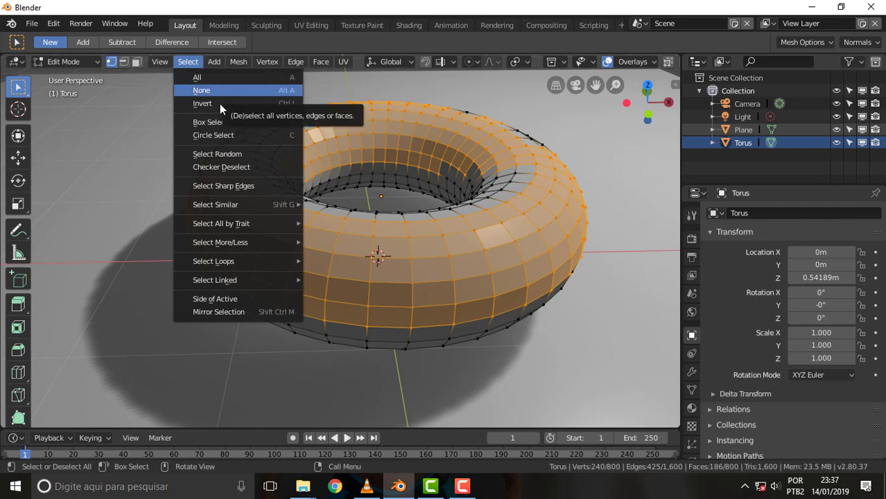
left_click(247, 135)
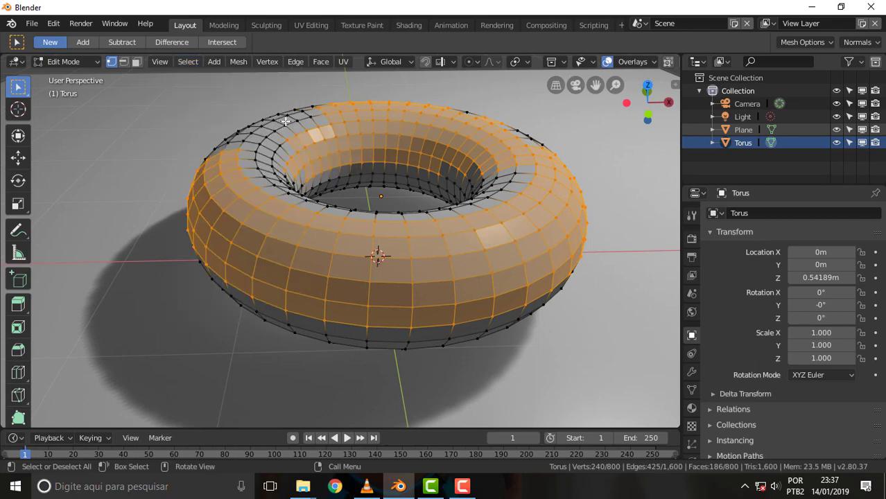
left_click_drag(285, 121, 319, 131)
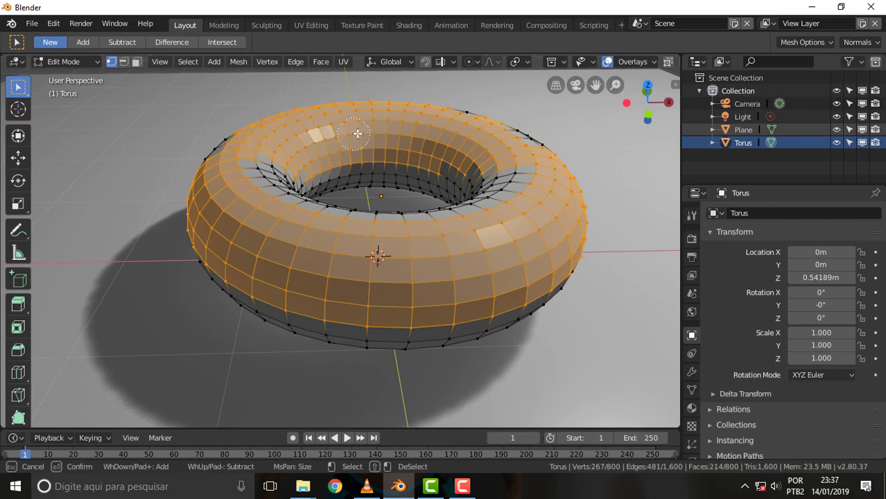
mouse_move(357, 135)
middle_mouse_down()
mouse_move(494, 168)
mouse_move(502, 208)
mouse_move(416, 239)
mouse_move(326, 163)
mouse_move(433, 123)
mouse_move(316, 146)
middle_mouse_up()
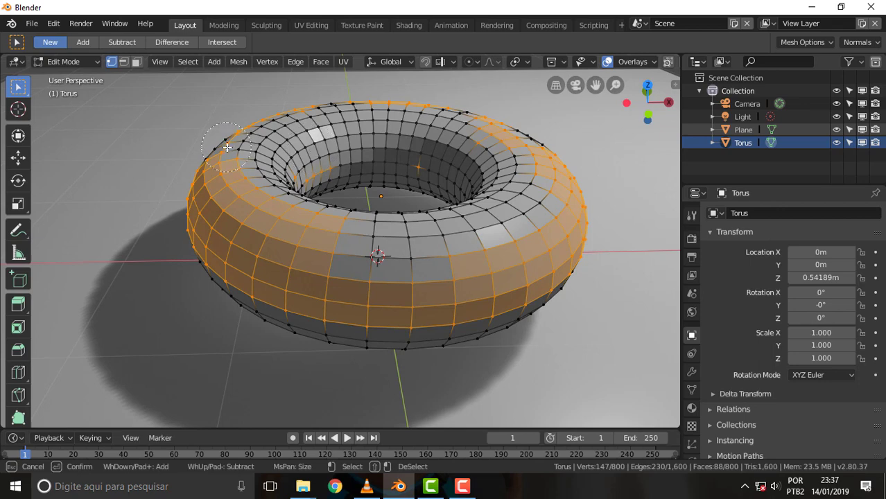
key("Escape")
key("KP_1")
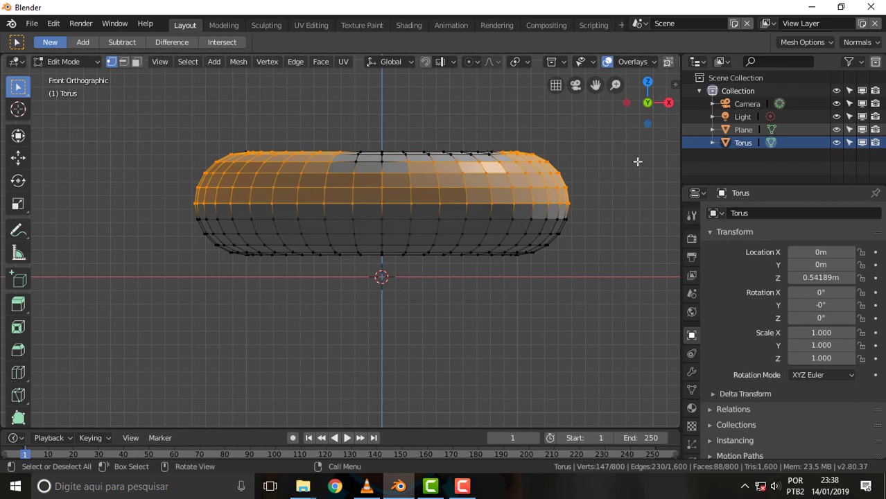
Turn on X-ray and box-select the torus's entire upper half, 440 of 800 vertices.
left_click(669, 64)
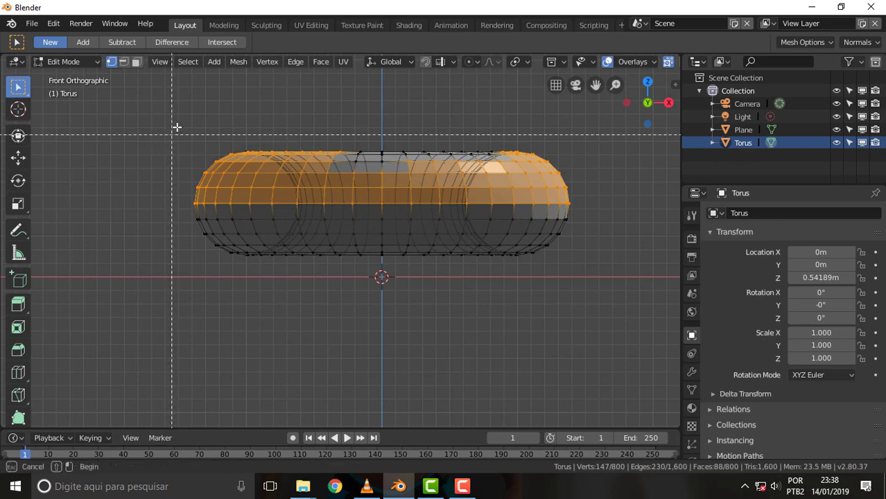
left_click_drag(147, 108, 614, 210)
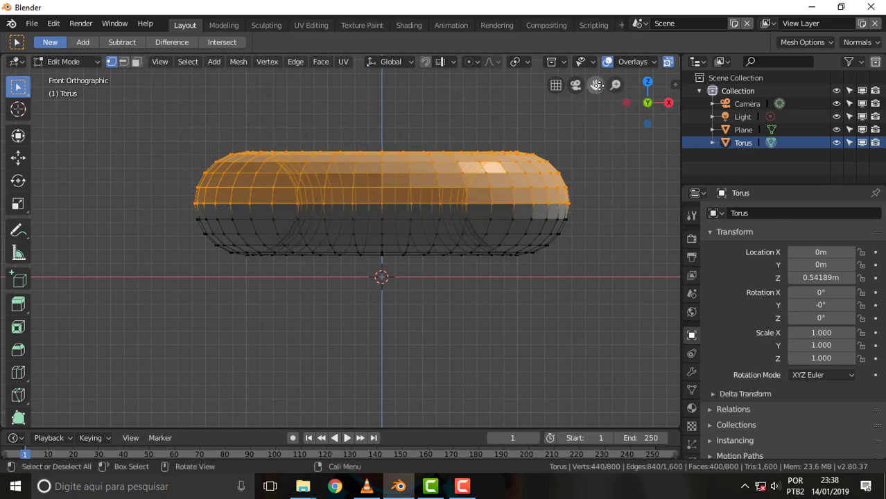
left_click(596, 114)
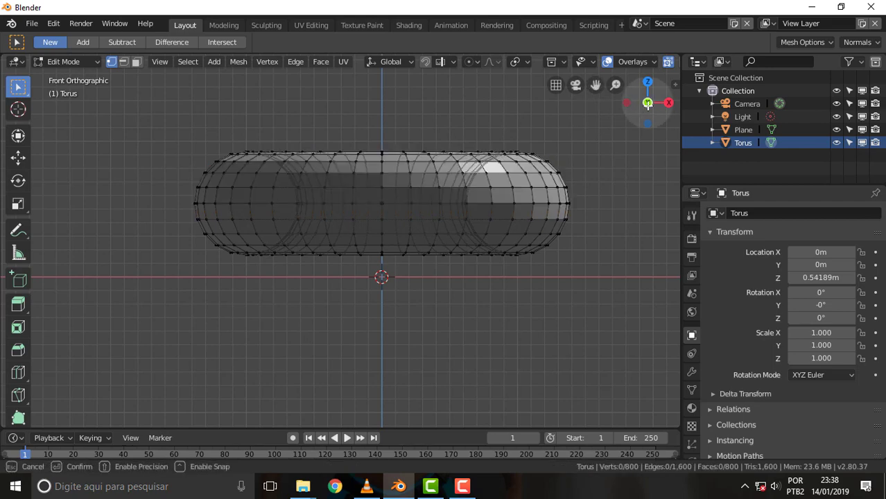
mouse_move(643, 97)
left_mouse_down()
mouse_move(646, 115)
mouse_move(644, 106)
left_mouse_up()
key("ctrl+z")
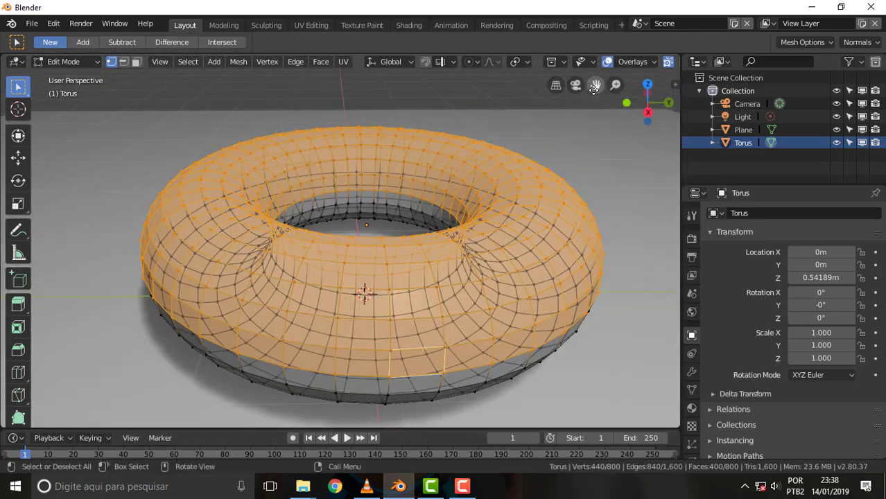
Turn X-ray off, orbit to a lower angle, and duplicate the selected upper half.
scroll(582, 110, "down", 1)
scroll(582, 110, "down", 5)
scroll(583, 109, "up", 3)
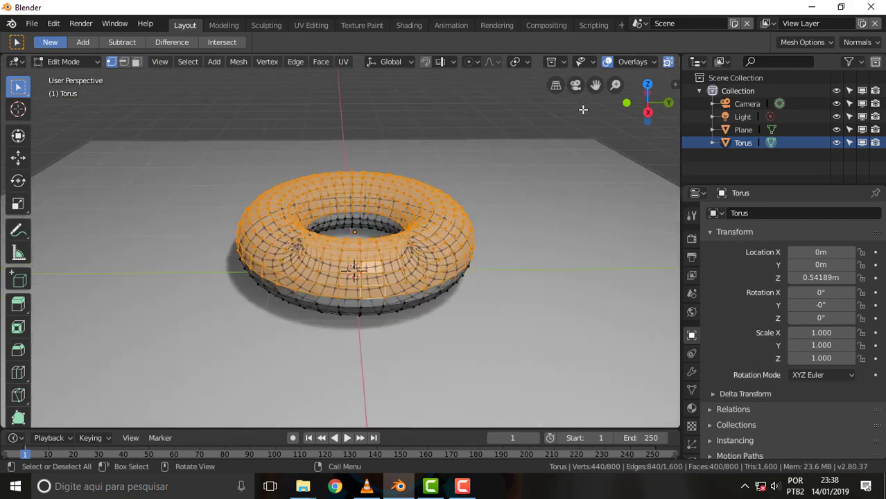
scroll(583, 109, "up", 1)
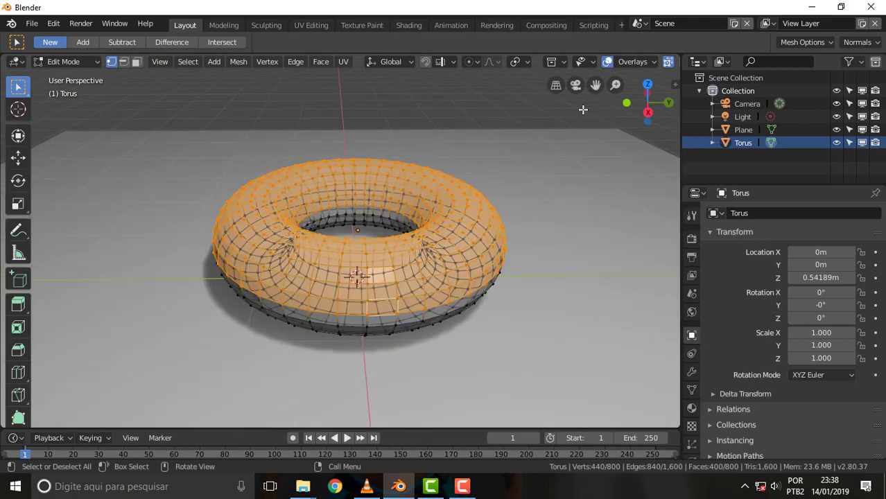
left_click(667, 62)
middle_click_drag(396, 113, 467, 97)
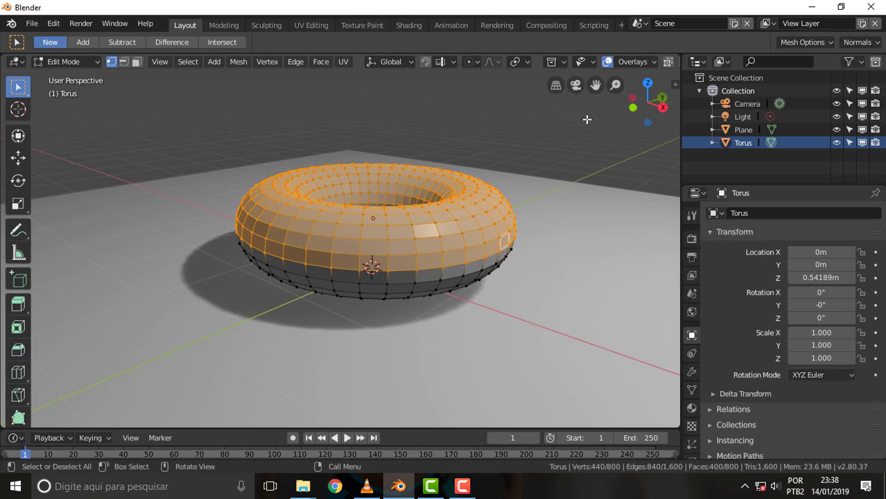
key("shift+d")
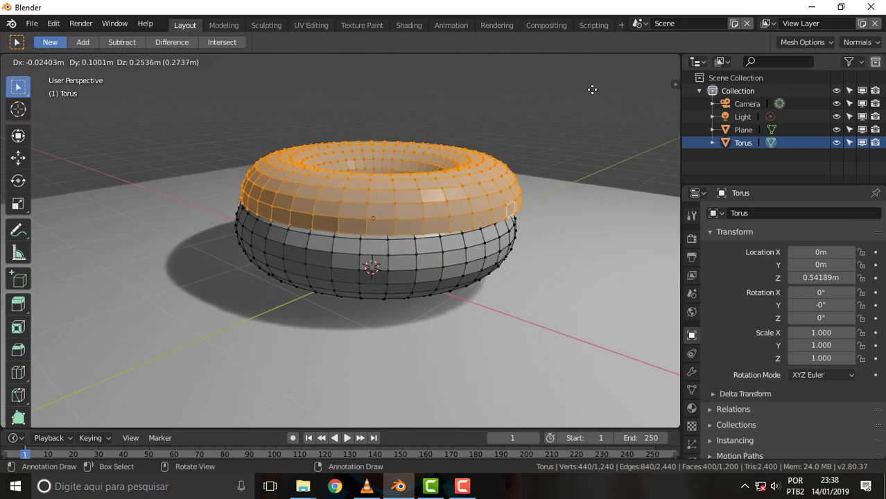
Cancel the duplicate's move so it stays in place, and expand Torus in the Outliner.
key("Escape")
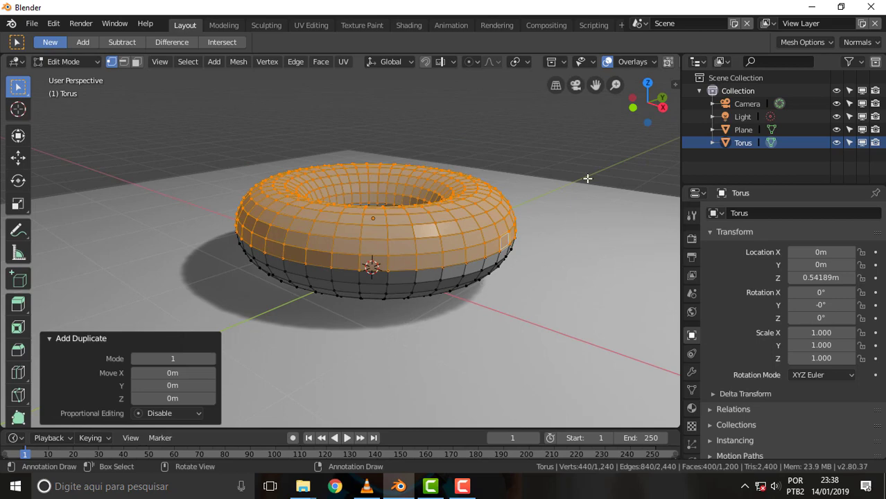
scroll(586, 177, "up", 1)
scroll(587, 177, "up", 1)
scroll(586, 178, "up", 1)
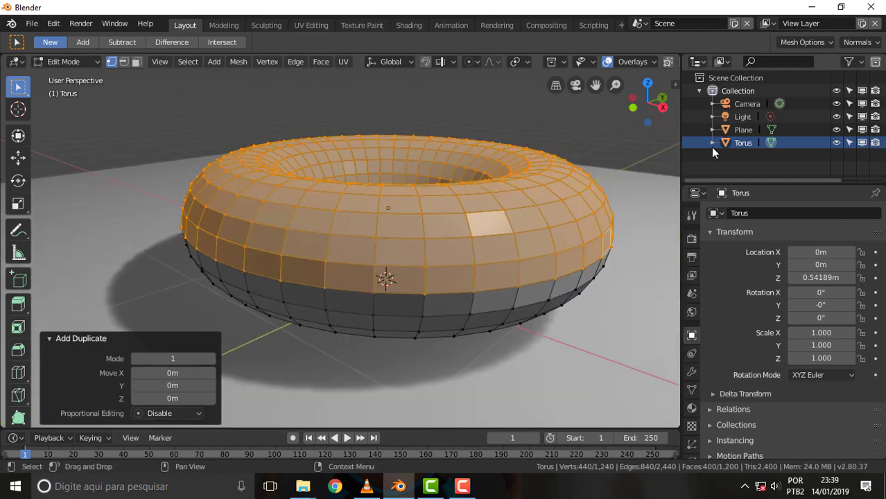
left_click(713, 142)
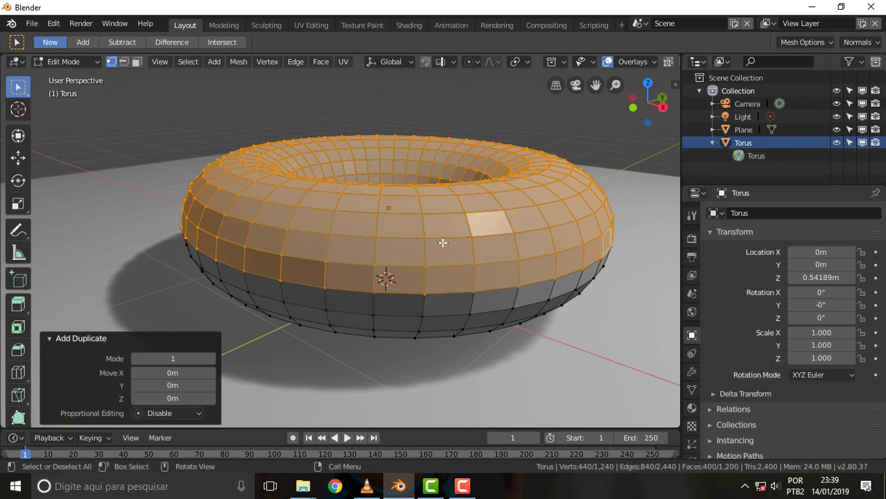
key("g")
right_click(447, 182)
Separate the selected half into a new object, Torus.001, and make it active.
key("p")
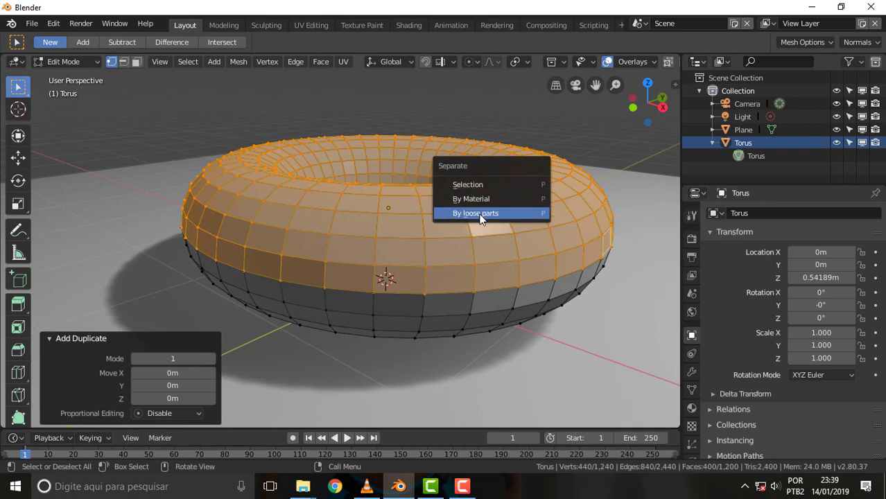
left_click(470, 184)
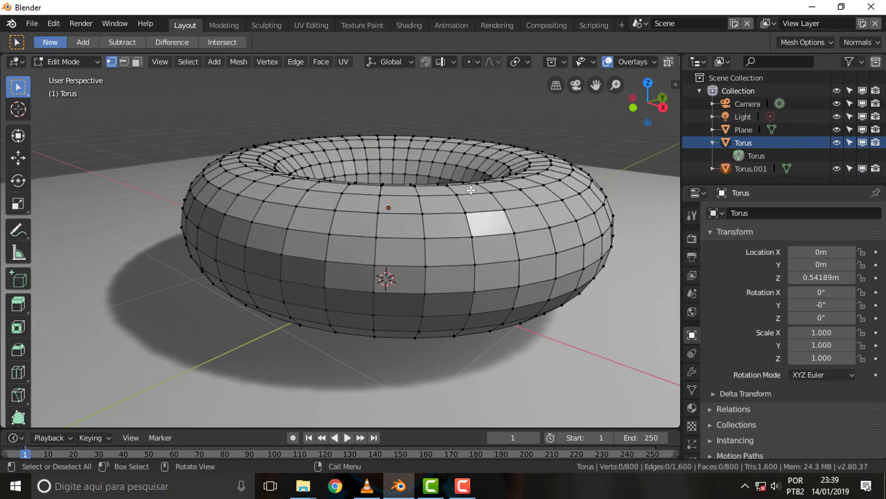
left_click(712, 168)
scroll(735, 173, "down", 1)
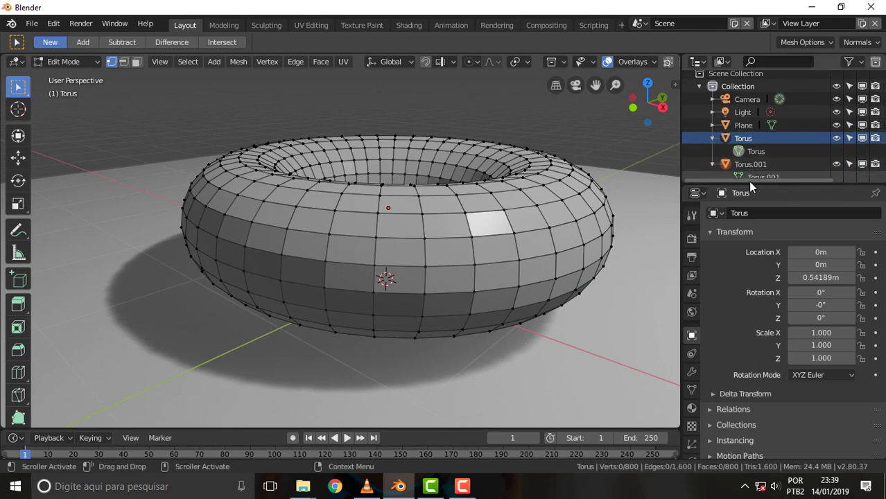
left_click(752, 163)
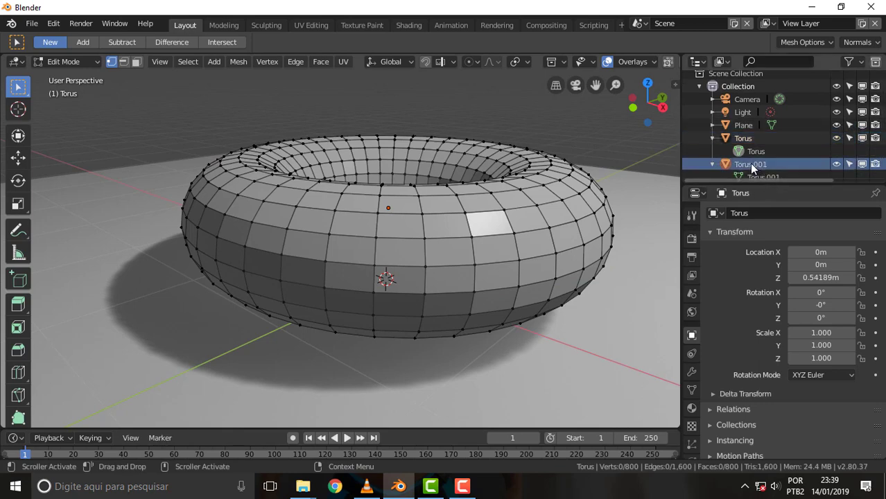
Return to Object Mode, select Torus.001 alone, and enter Edit Mode on its 440-vertex mesh.
left_click(57, 61)
left_click(74, 77)
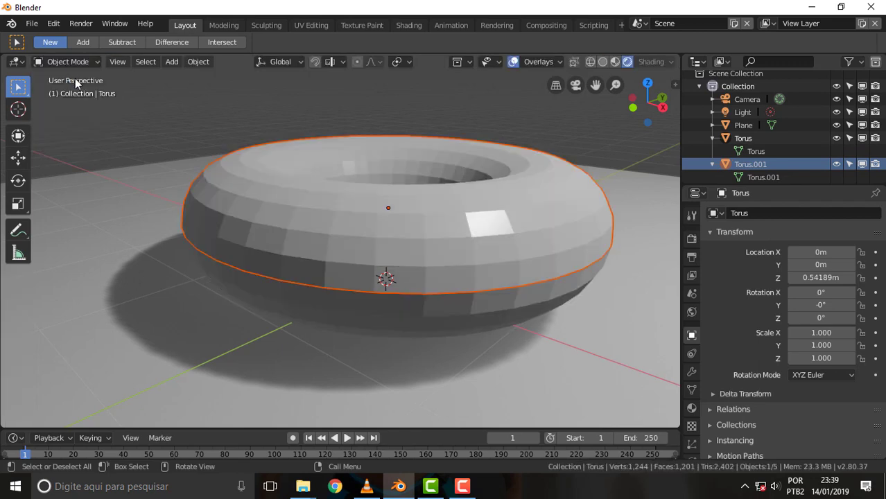
left_click(742, 139)
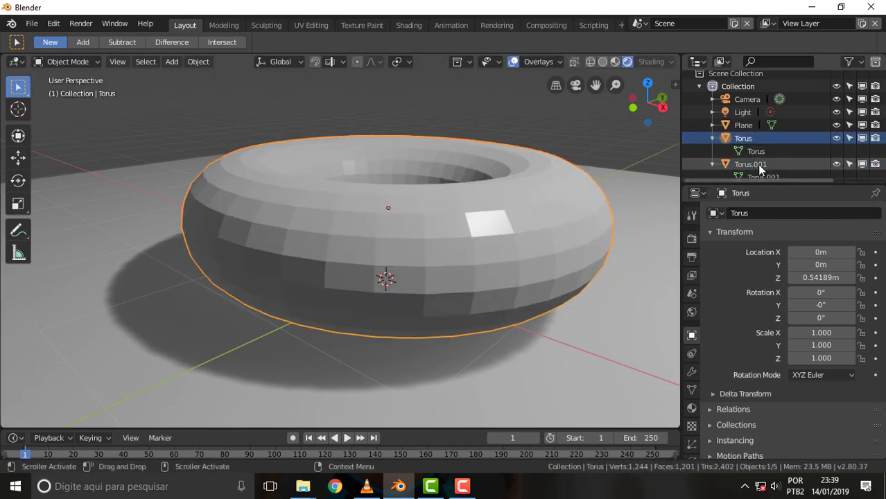
left_click(758, 164)
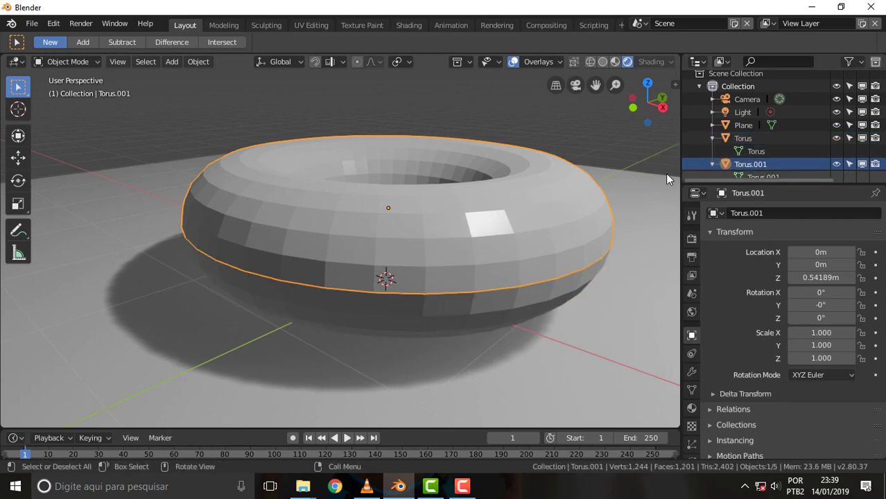
left_click(68, 62)
left_click(79, 93)
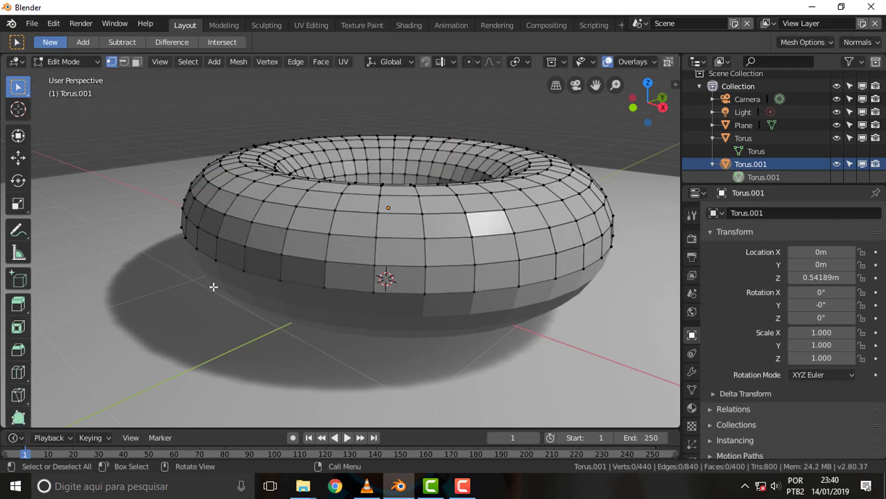
scroll(340, 221, "up", 2)
scroll(341, 221, "down", 2)
mouse_move(340, 221)
middle_mouse_down("alt")
mouse_move(470, 193)
mouse_move(391, 234)
middle_mouse_up("alt")
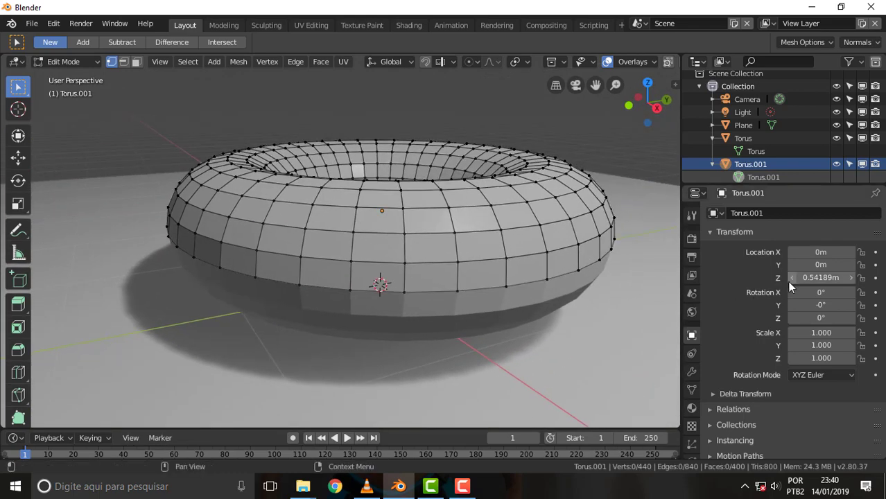
Add a Solidify modifier to Torus.001 and switch the viewport to wireframe shading.
left_click(692, 373)
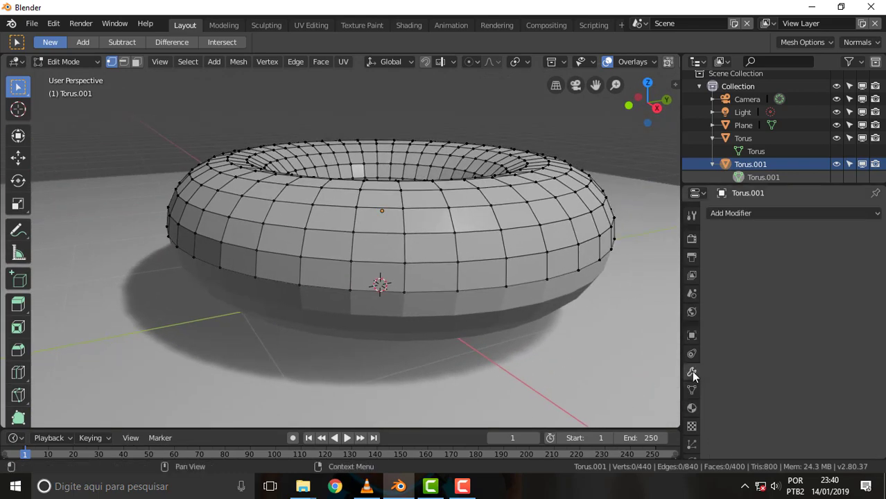
left_click(834, 215)
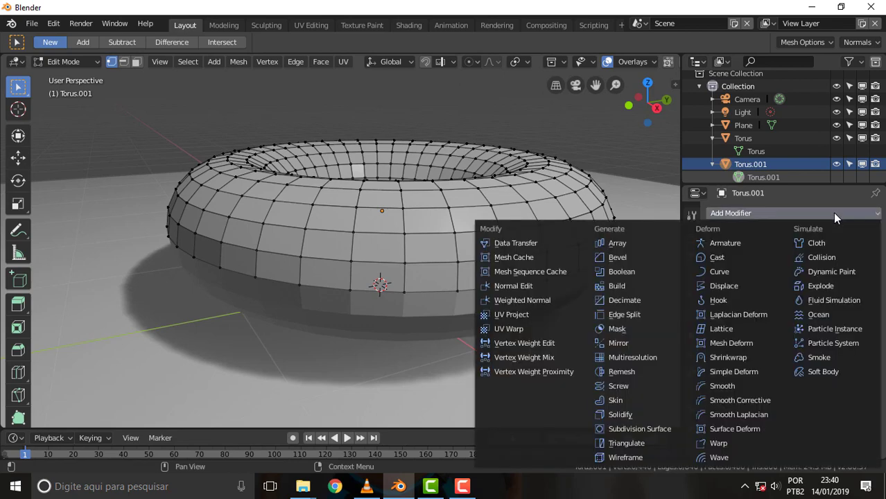
left_click(649, 414)
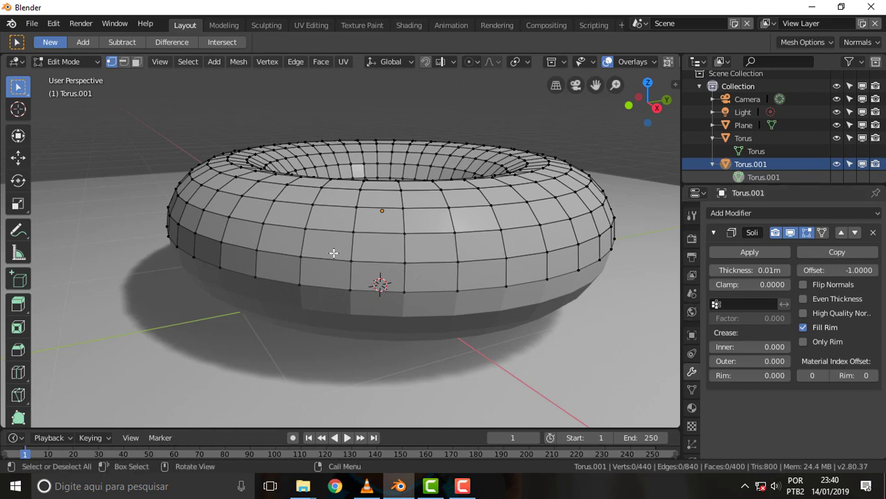
key("z")
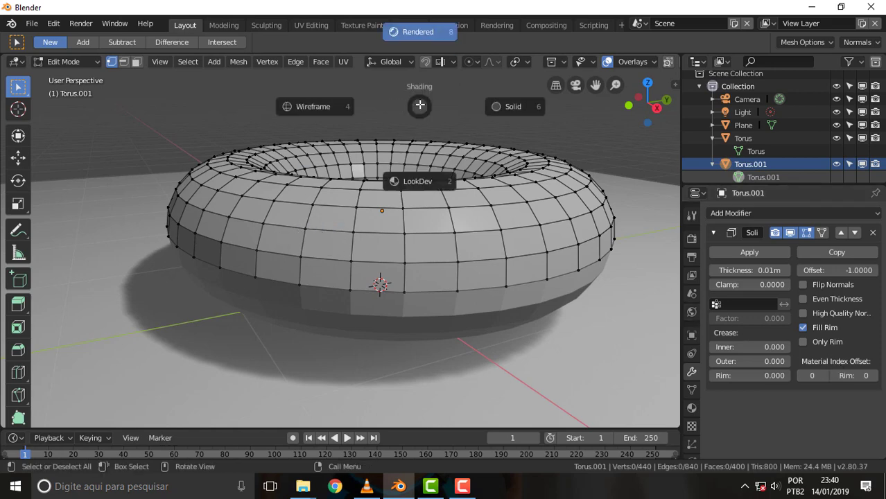
left_click(320, 110)
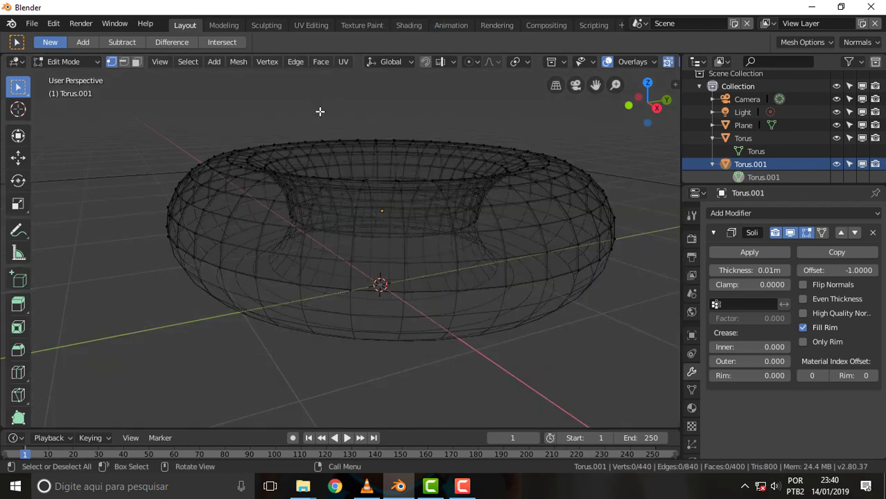
scroll(321, 170, "up", 3)
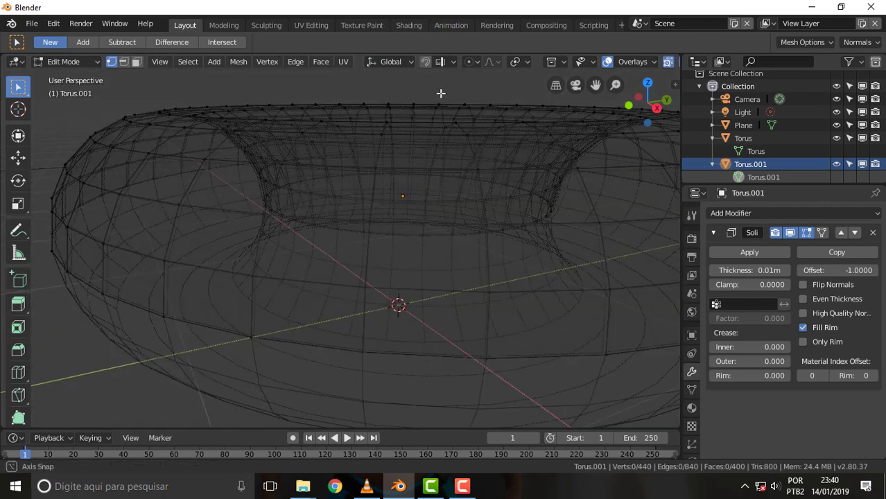
mouse_move(433, 104)
middle_mouse_down()
mouse_move(380, 122)
mouse_move(520, 90)
middle_mouse_up()
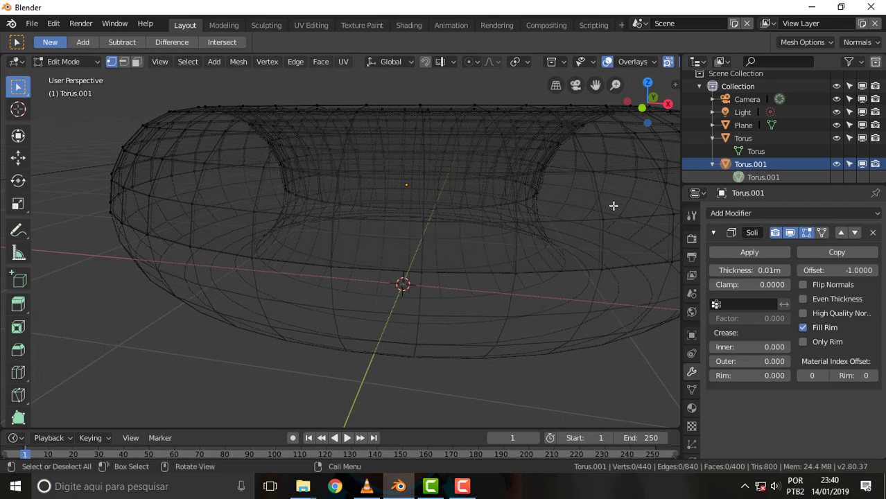
Set the Solidify Offset to 1 and Thickness to 0.04 m so the shell thickens outward.
left_click(857, 272)
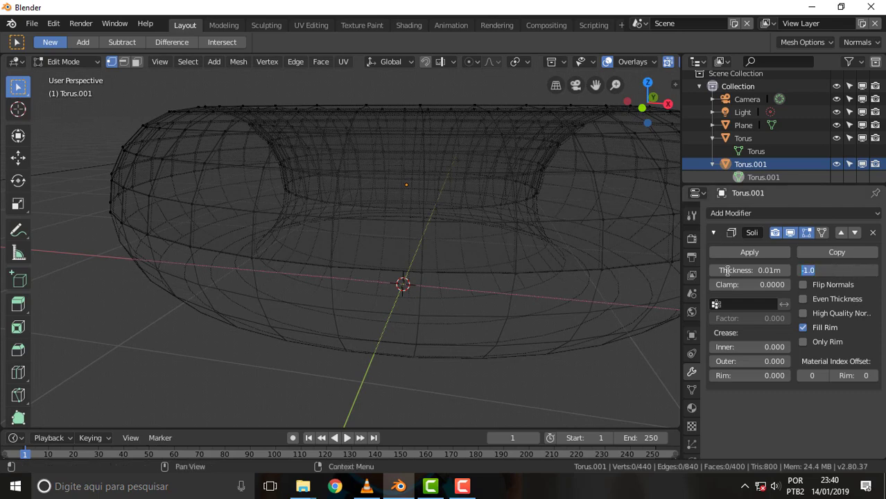
left_click(824, 271)
left_click_drag(804, 271, 825, 271)
type("1")
key("Return")
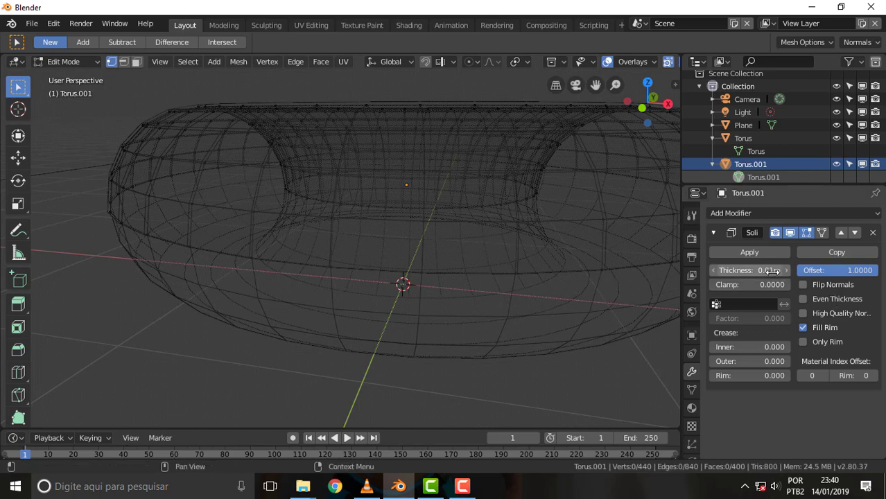
left_click_drag(766, 271, 794, 271)
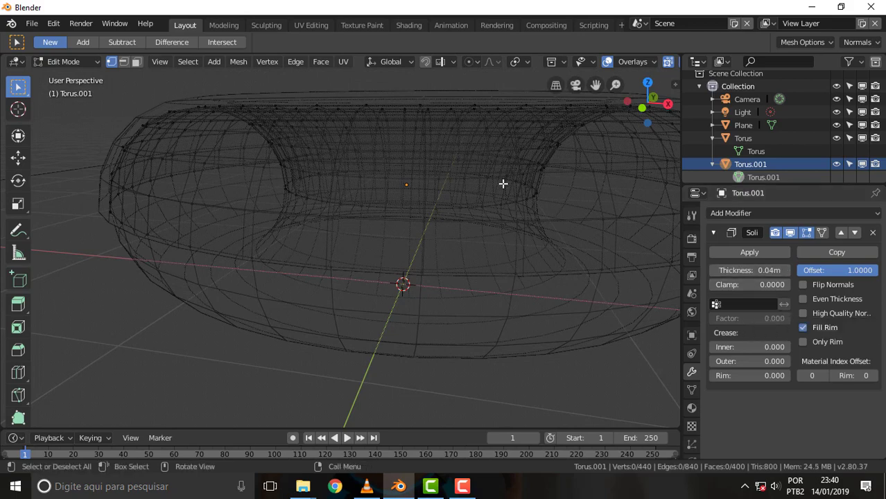
scroll(497, 174, "down", 3)
mouse_move(469, 104)
middle_mouse_down()
mouse_move(475, 158)
mouse_move(475, 146)
middle_mouse_up()
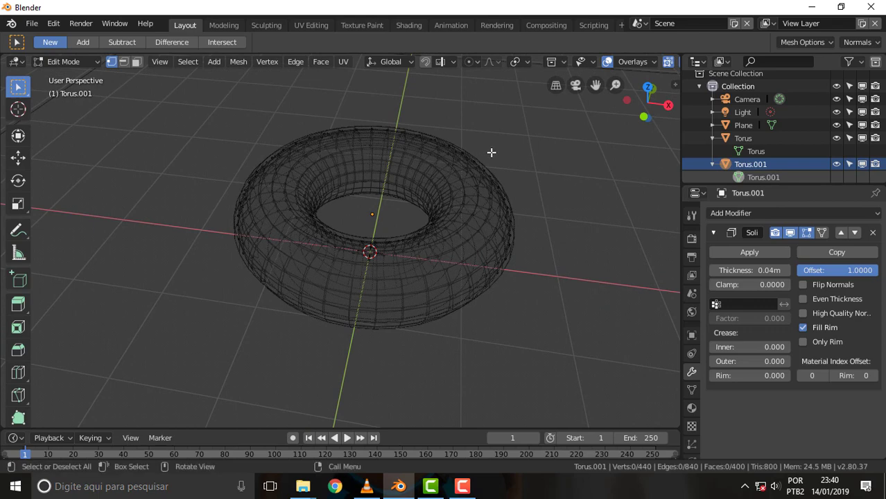
Switch to Rendered shading and orbit around the donut to inspect its shadow on the ground.
key("z")
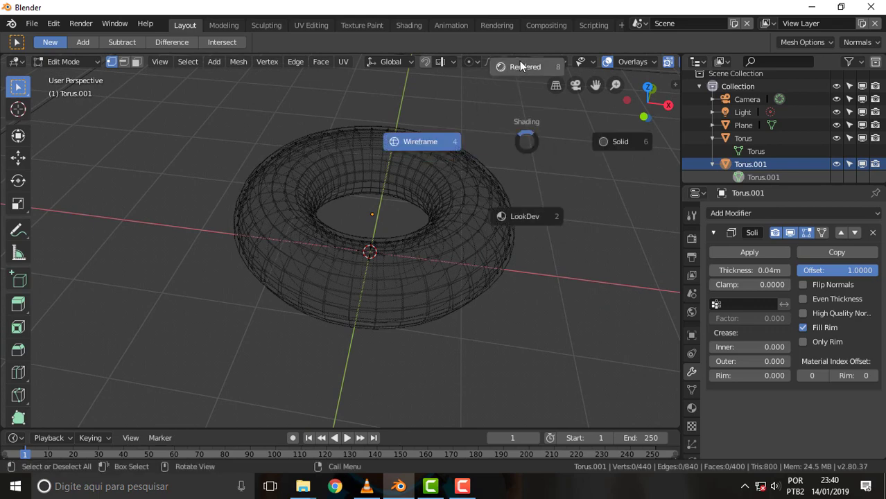
left_click(519, 60)
mouse_move(551, 205)
middle_mouse_down()
mouse_move(571, 167)
mouse_move(572, 138)
mouse_move(554, 120)
mouse_move(556, 172)
middle_mouse_up()
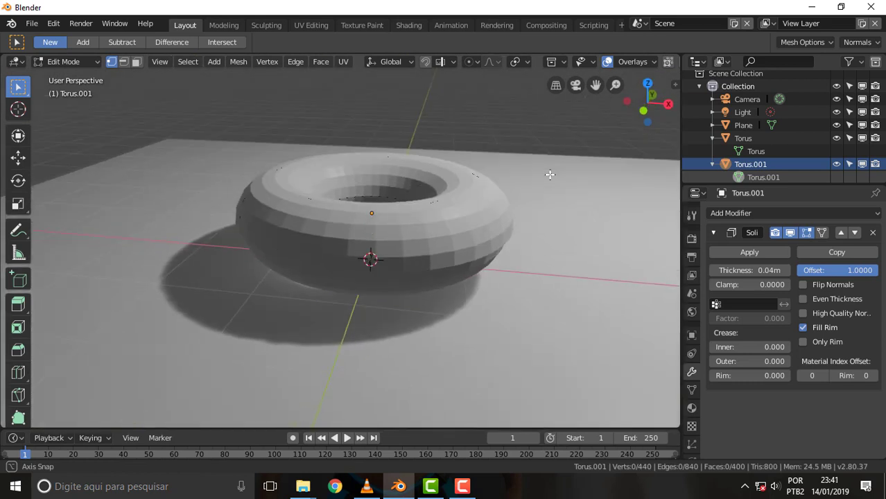
scroll(473, 253, "up", 3)
scroll(473, 253, "down", 2)
mouse_move(473, 254)
middle_mouse_down()
mouse_move(493, 178)
mouse_move(547, 124)
mouse_move(530, 158)
mouse_move(486, 189)
mouse_move(511, 225)
mouse_move(575, 220)
middle_mouse_up()
scroll(511, 224, "up", 2)
scroll(508, 245, "down", 3)
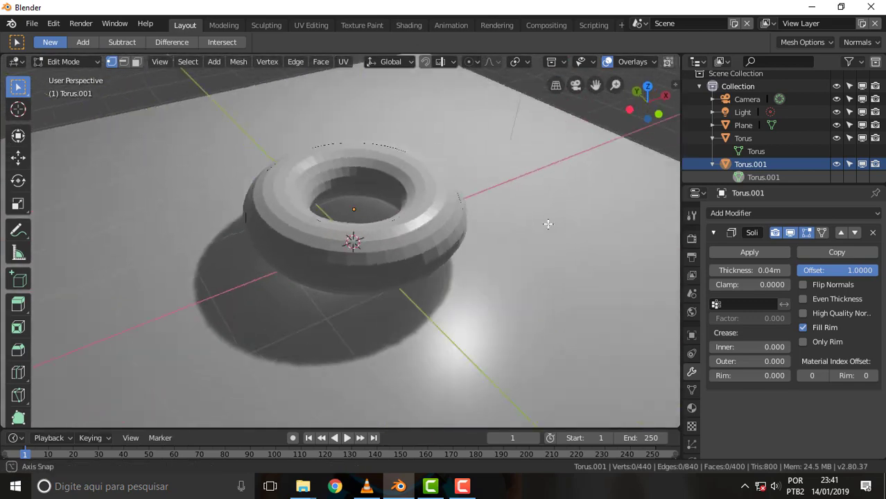
scroll(564, 223, "up", 2)
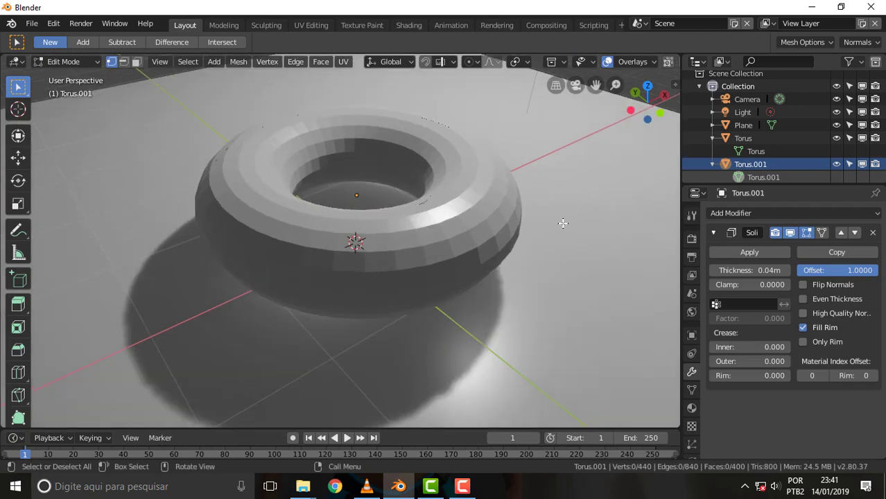
left_click(462, 488)
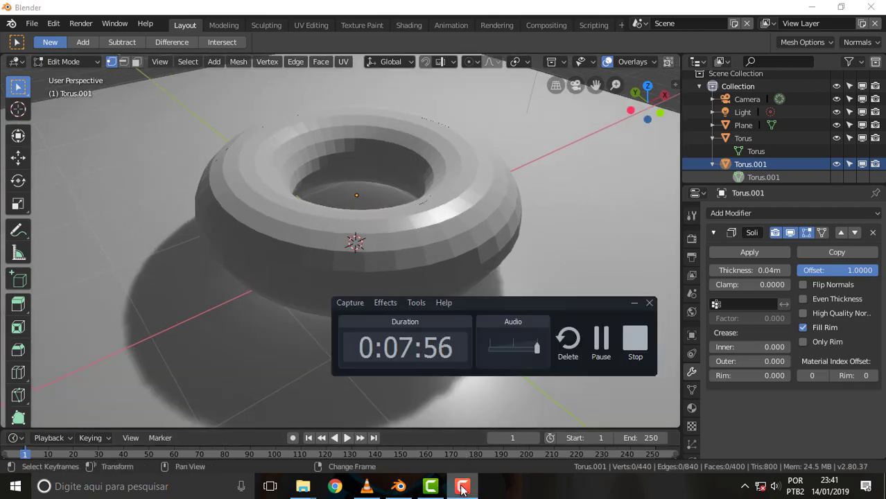
left_click(461, 487)
middle_click_drag(543, 179, 492, 130)
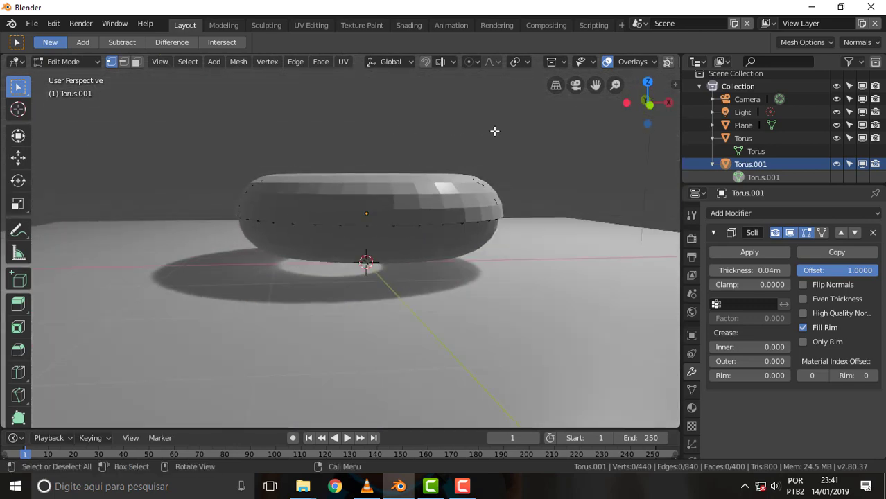
Leave Edit Mode for Object Mode, select Torus.001, and switch to front orthographic view.
double_click(744, 137)
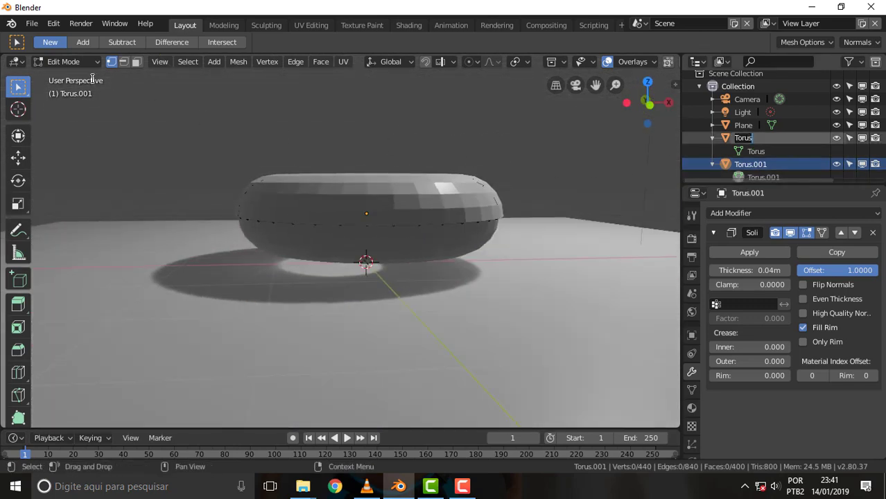
left_click(71, 60)
left_click(71, 60)
left_click(66, 75)
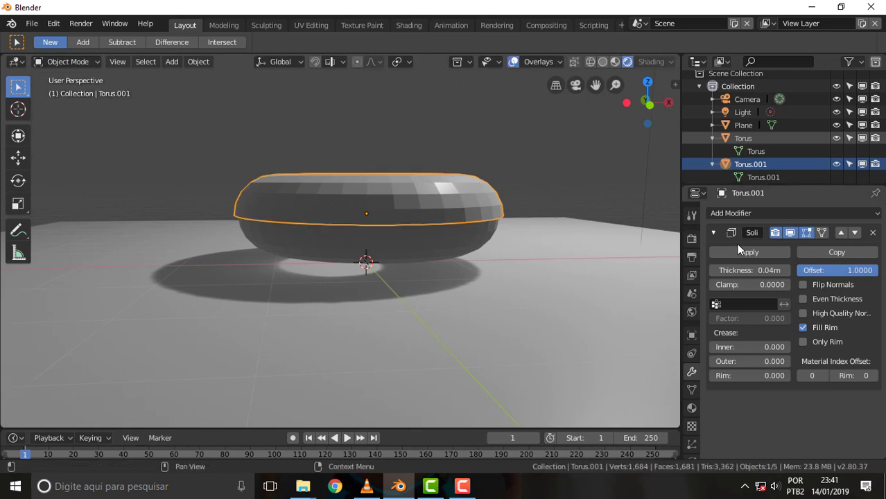
left_click(750, 139)
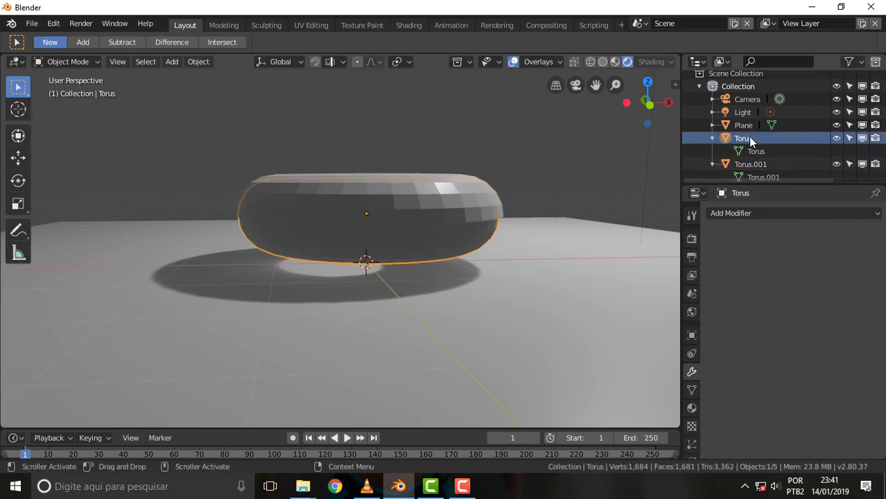
double_click(745, 164)
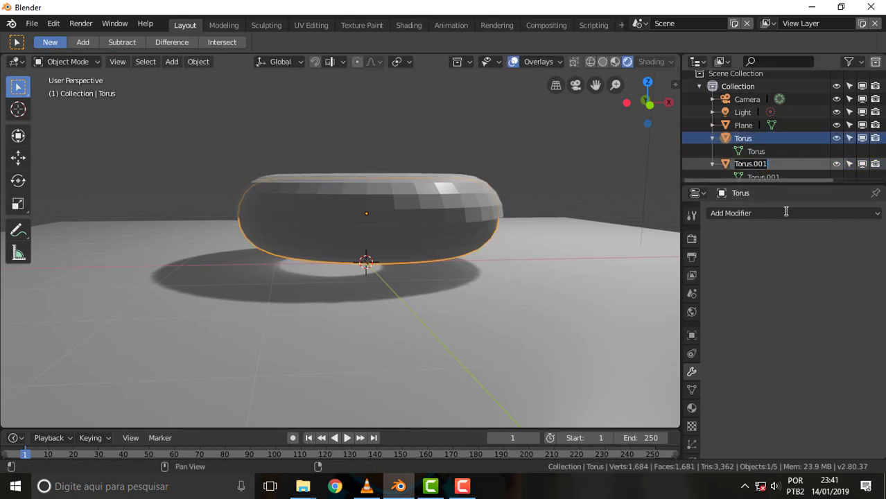
left_click(752, 166)
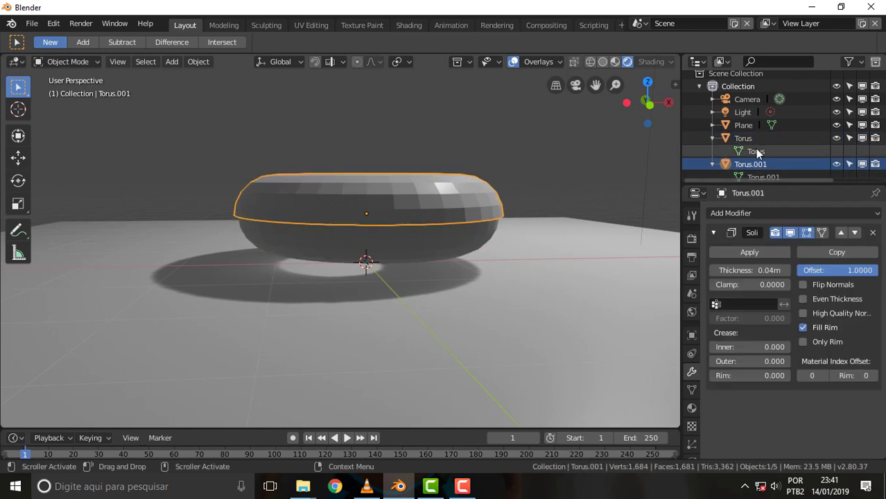
key("KP_1")
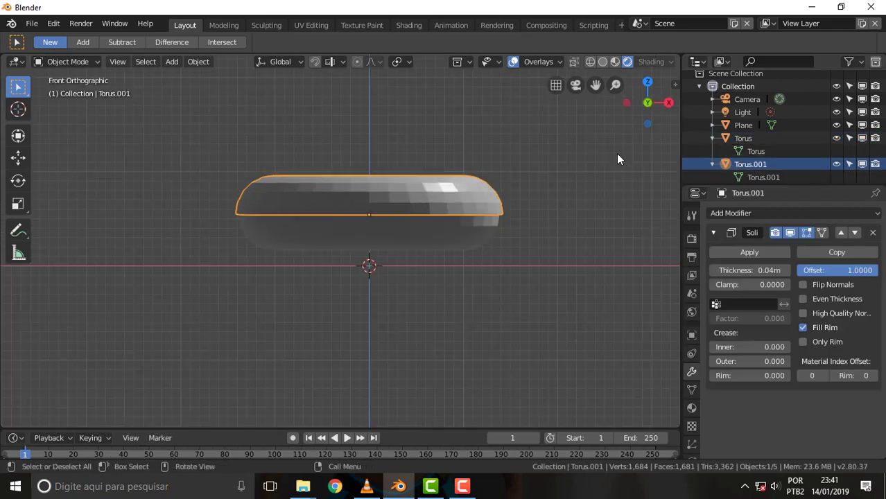
Rename the Torus object to 'g', then revert it back to 'Torus'.
double_click(748, 139)
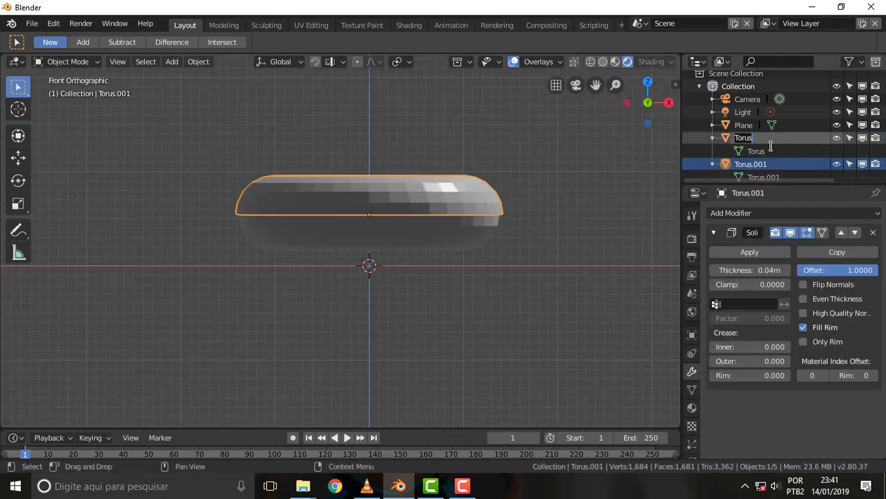
type("g")
key("Return")
left_click(735, 177)
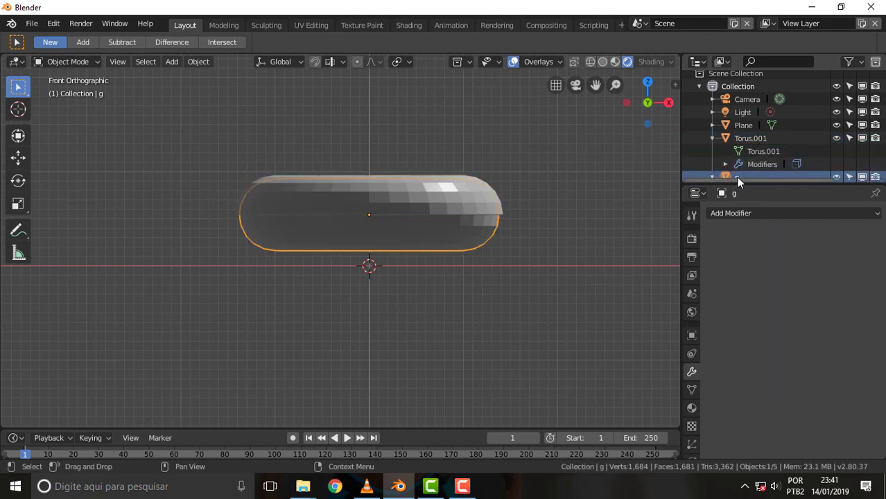
key("ctrl+z")
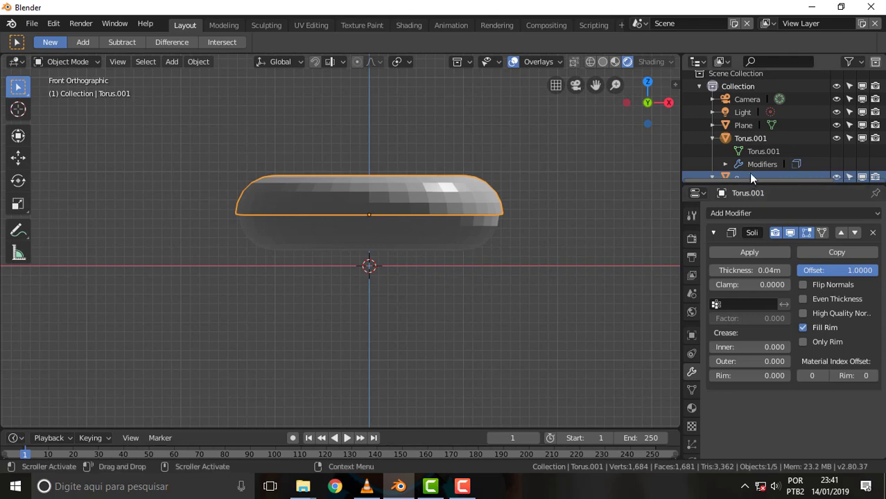
left_click(737, 177)
type("Torus")
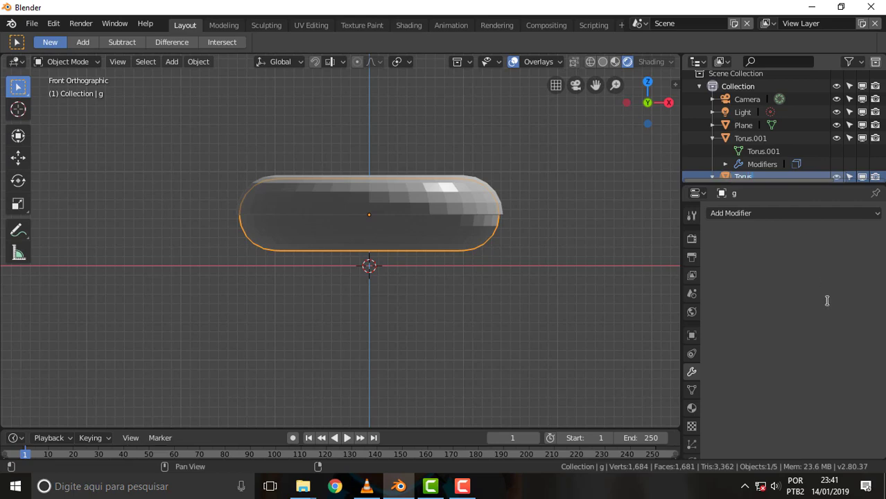
key("Return")
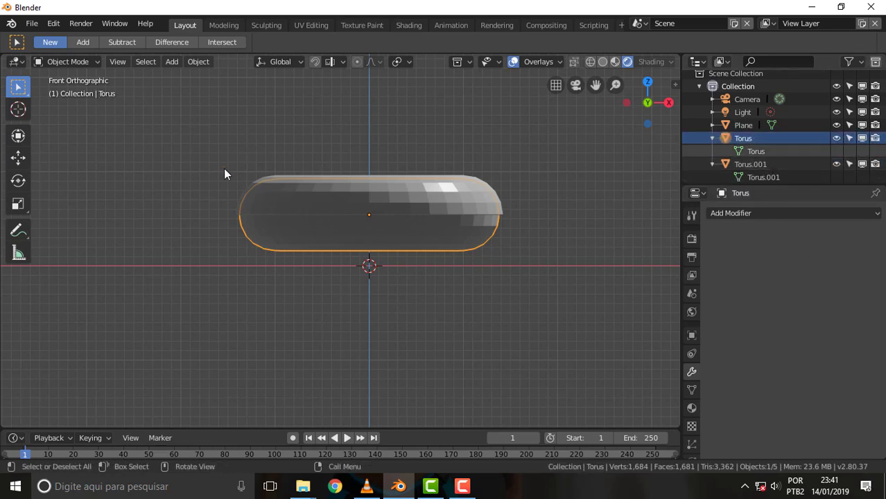
Move both donut halves down 0.131 m along Z so the donut rests on the ground plane.
left_click_drag(183, 133, 545, 254)
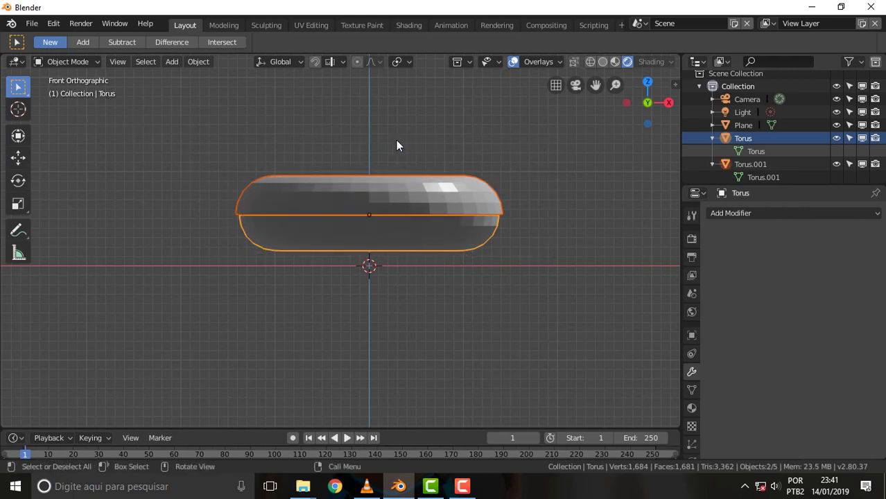
key("g")
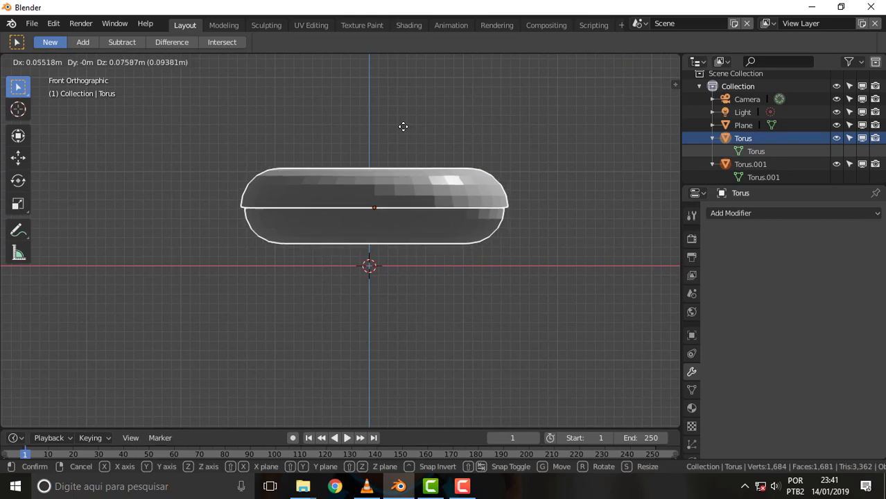
key("z")
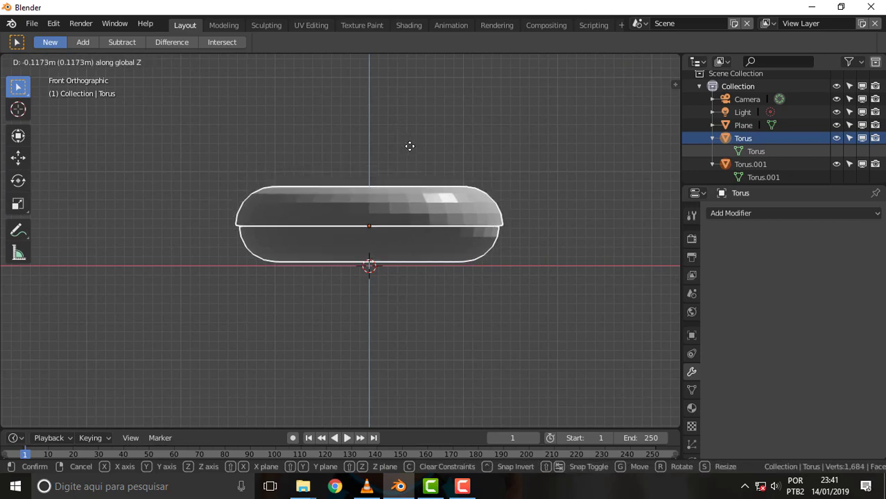
left_click(410, 146)
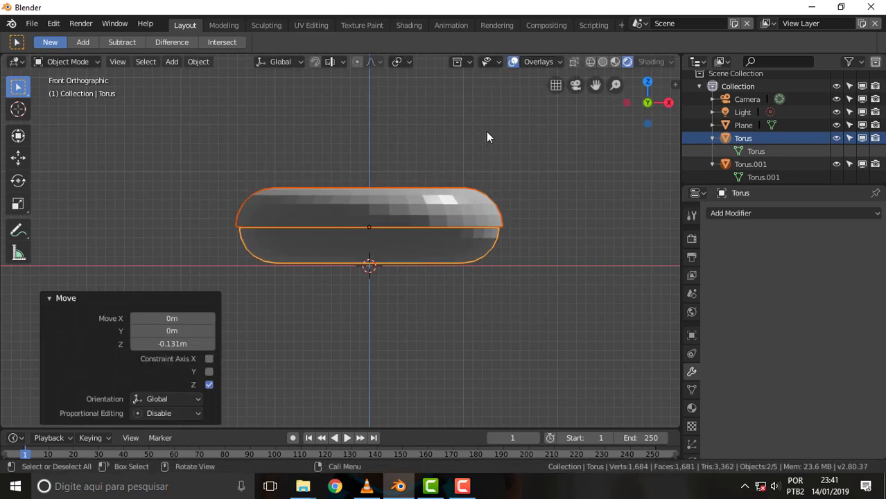
left_click(557, 128)
mouse_move(558, 128)
middle_mouse_down()
mouse_move(556, 205)
mouse_move(565, 191)
middle_mouse_up()
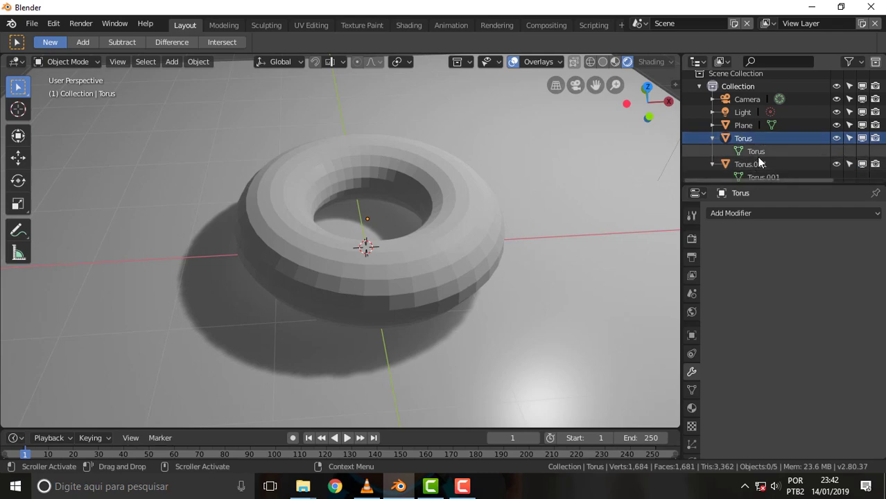
scroll(504, 215, "down", 2)
scroll(503, 215, "up", 3)
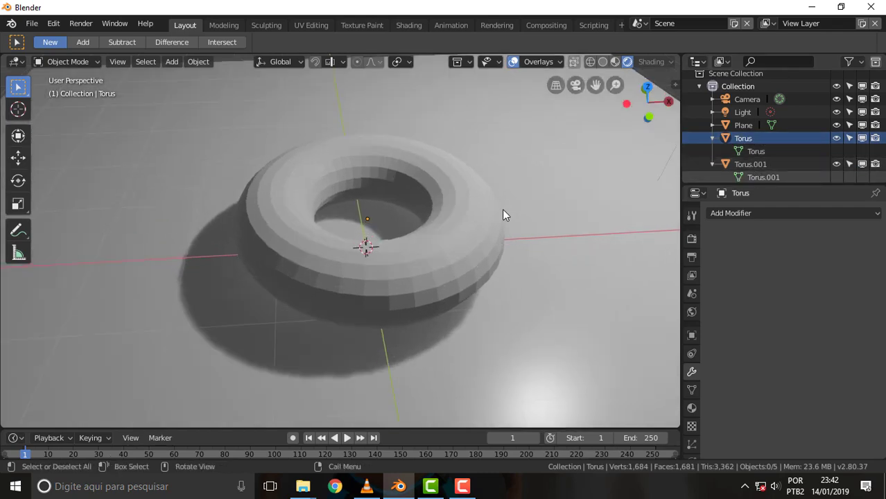
scroll(504, 215, "down", 1)
middle_click_drag(566, 202, 7, 224)
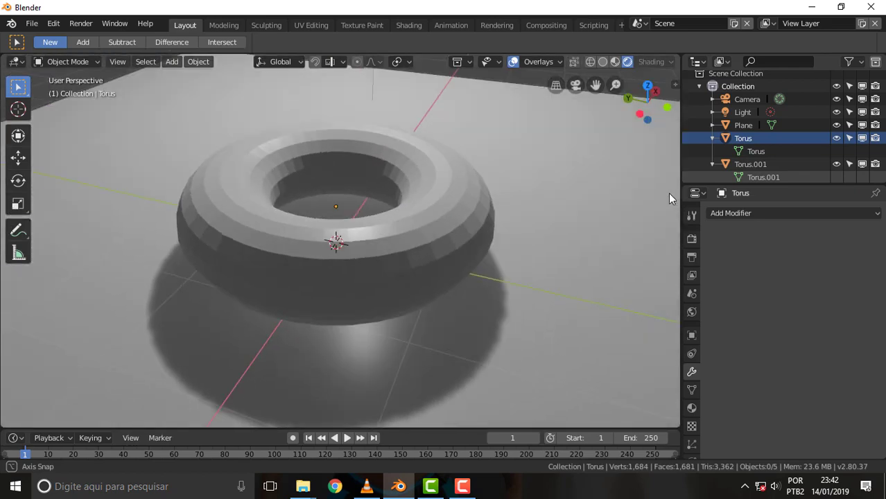
middle_click_drag(7, 223, 624, 201)
scroll(621, 202, "up", 1)
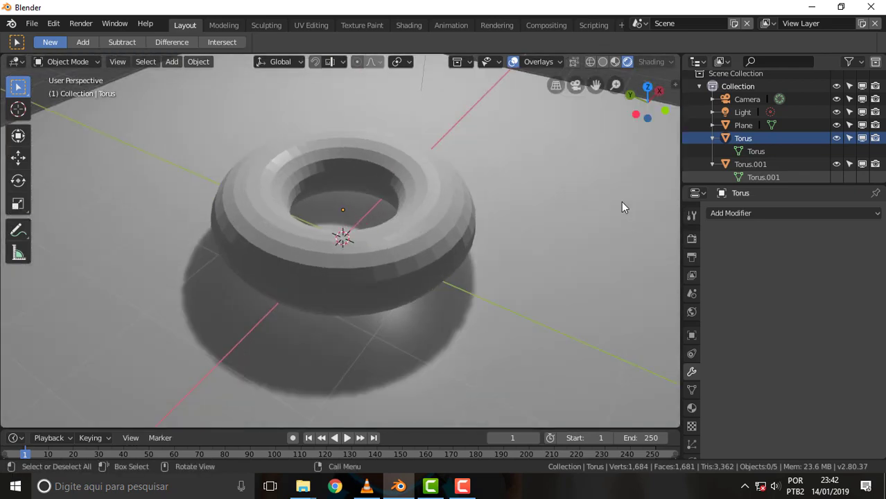